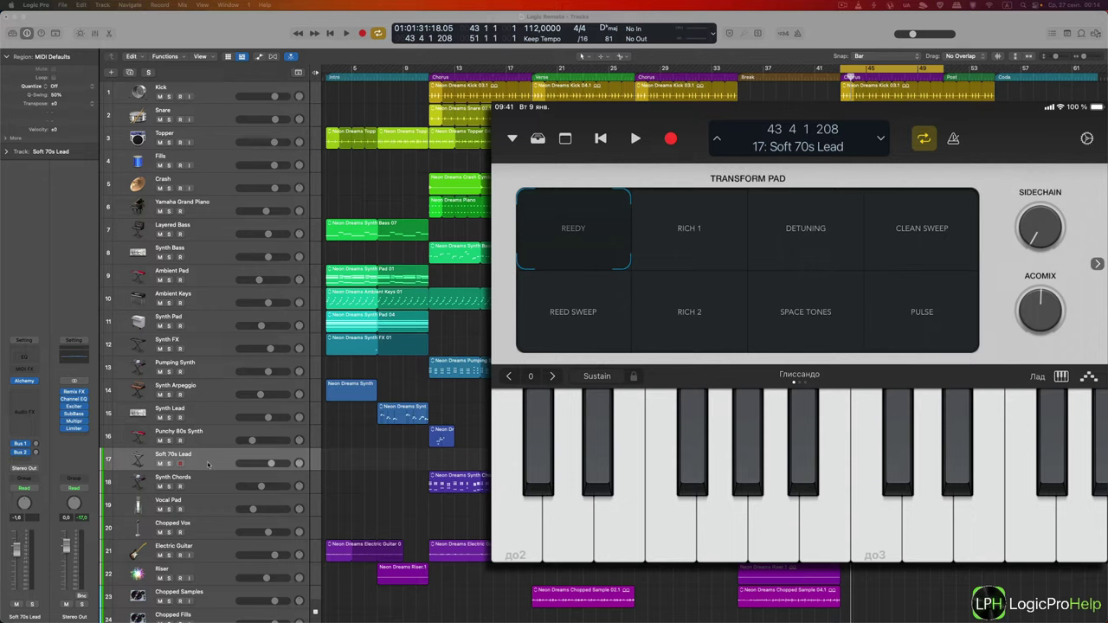
- Show the Smart Controls of the Soft 70s Lead track and look through both of their pages on the remote
left_click(207, 464)
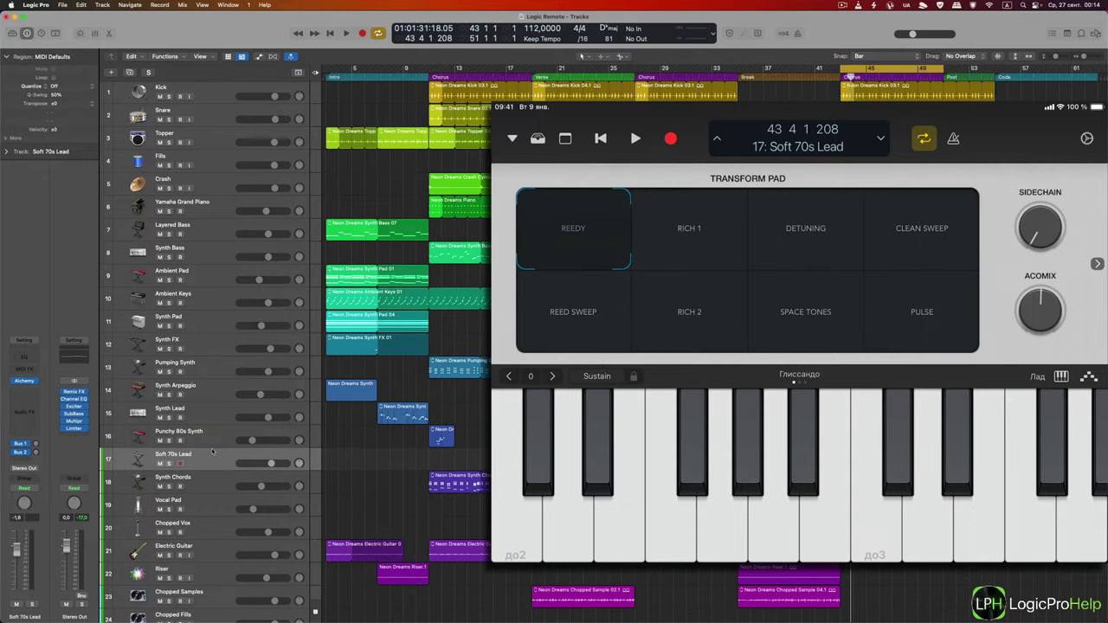
left_click(80, 33)
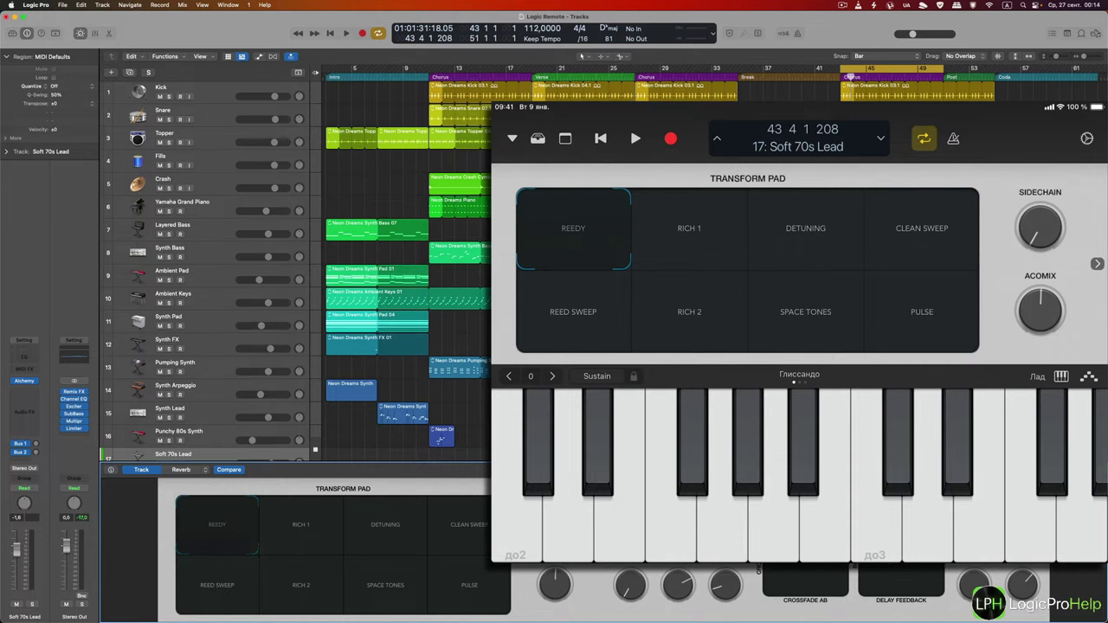
left_click(1096, 263)
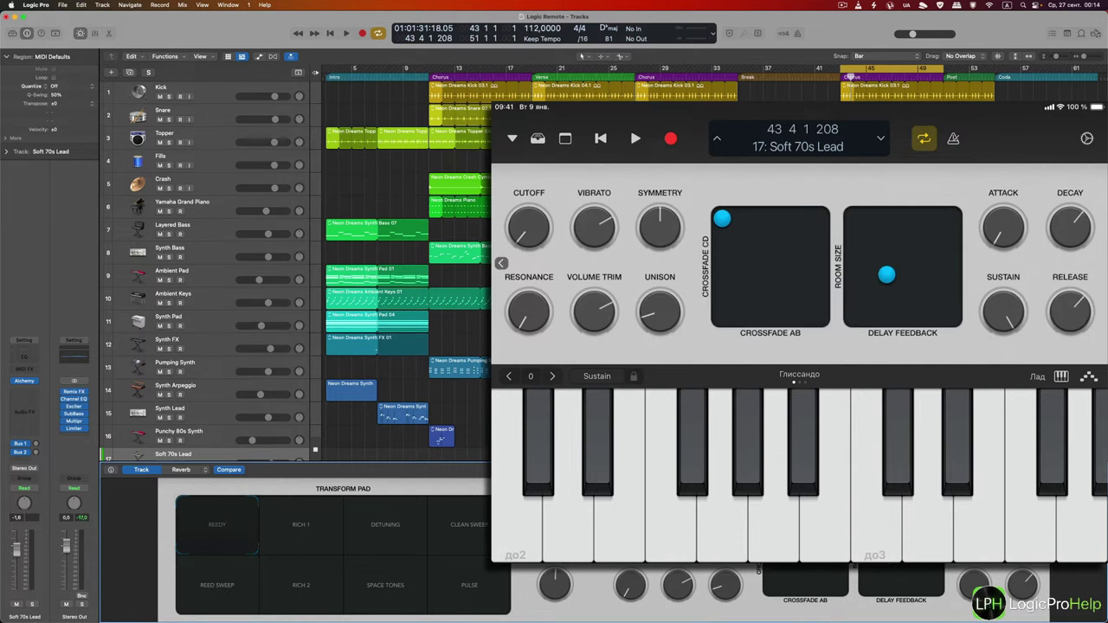
left_click(501, 263)
left_click(1096, 263)
left_click(500, 263)
- View the Smart Controls of the Kick, Snare, Topper and Ambient Pad tracks one after another
left_click(210, 96)
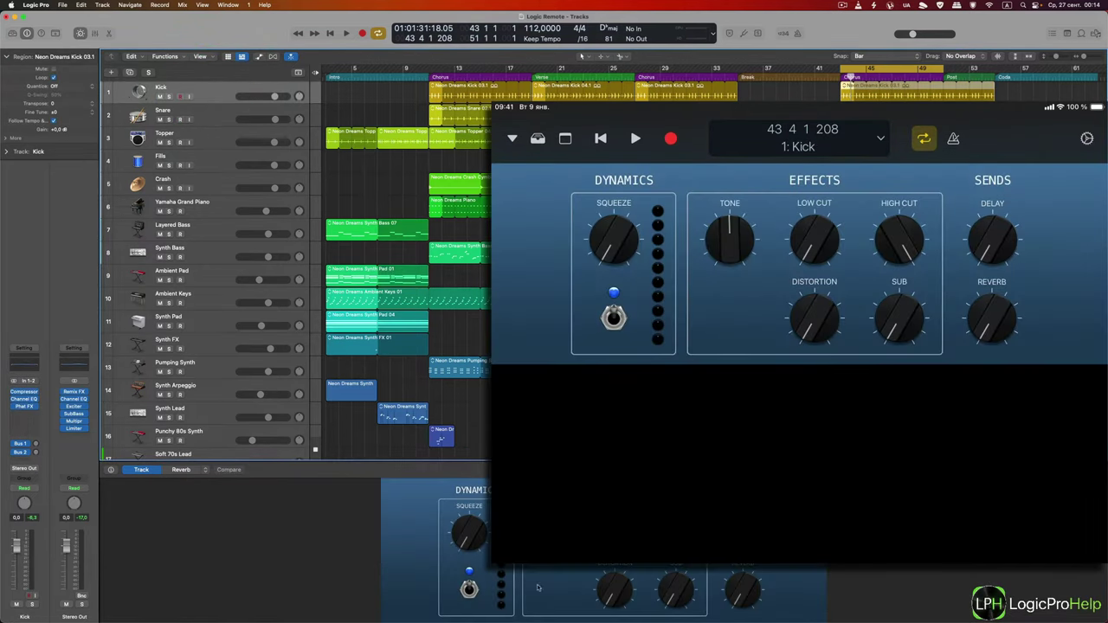
left_click(199, 110)
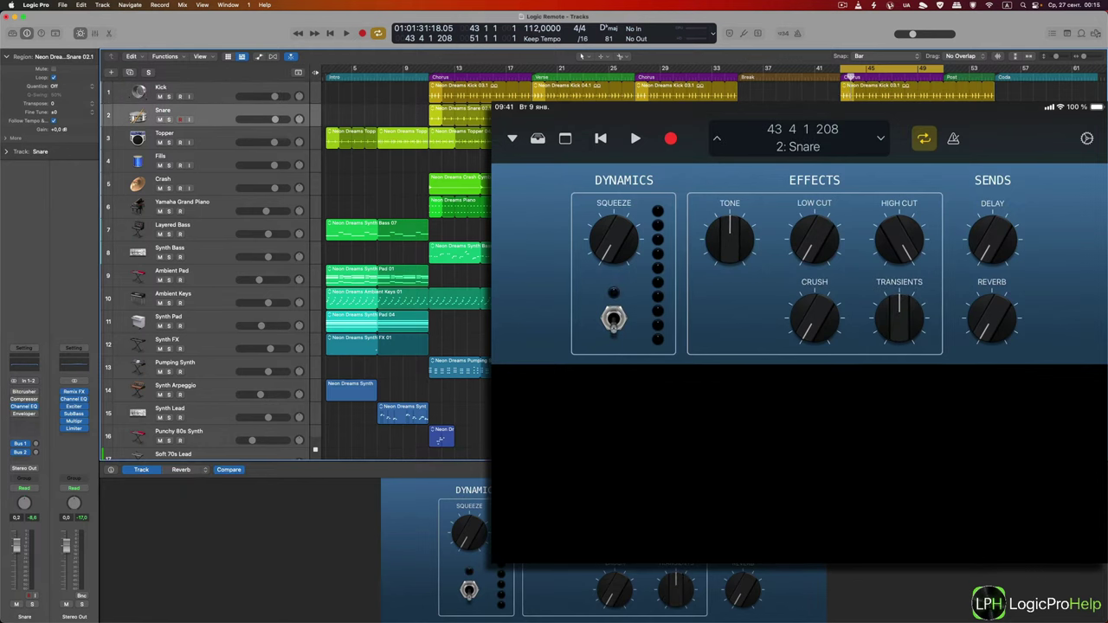
left_click(218, 134)
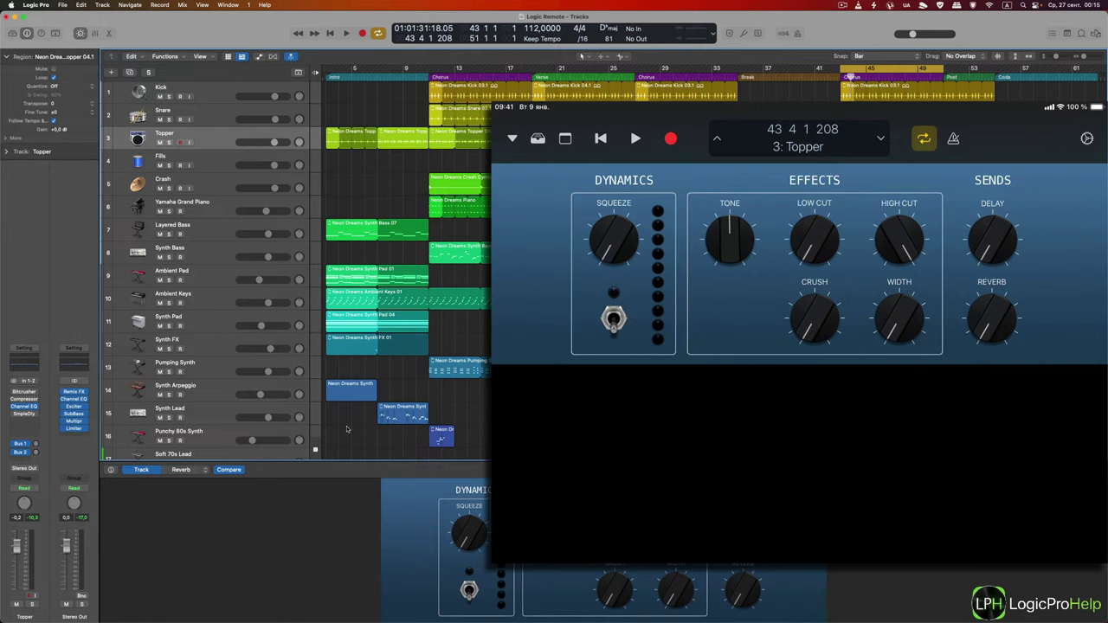
left_click(209, 275)
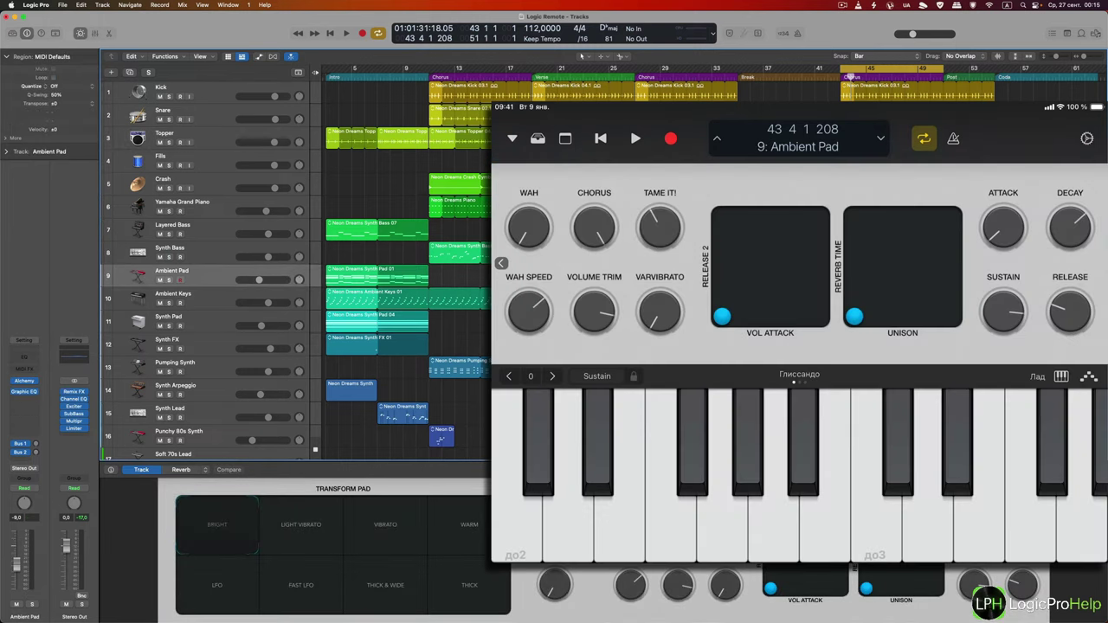
- Choose the Smart Controls and keyboard view on the remote and expand the project window to full screen
left_click(511, 137)
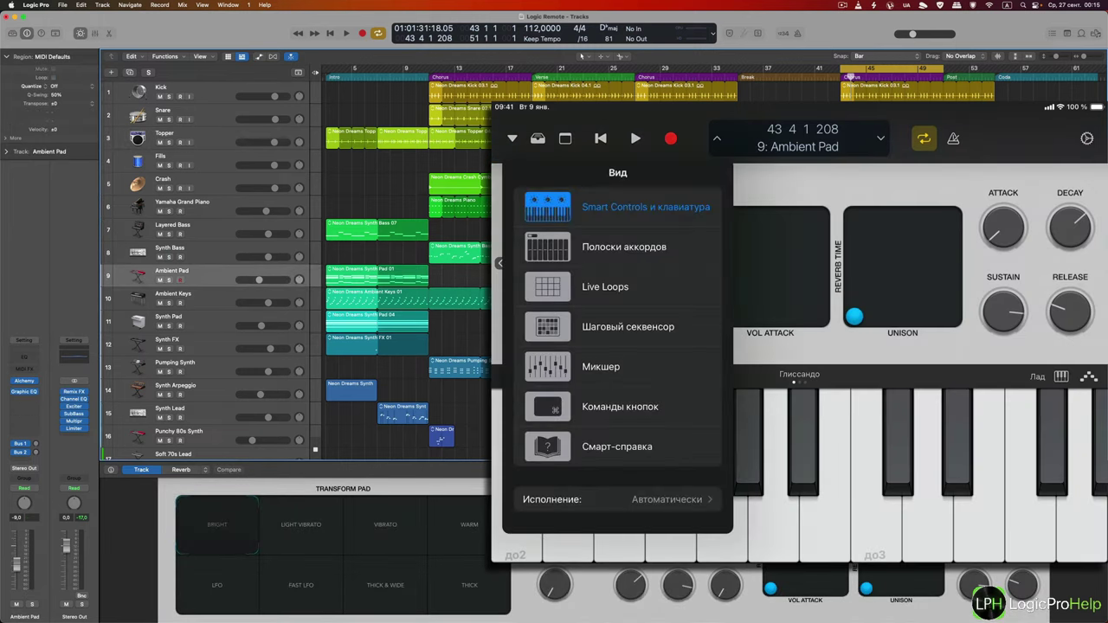
left_click(644, 207)
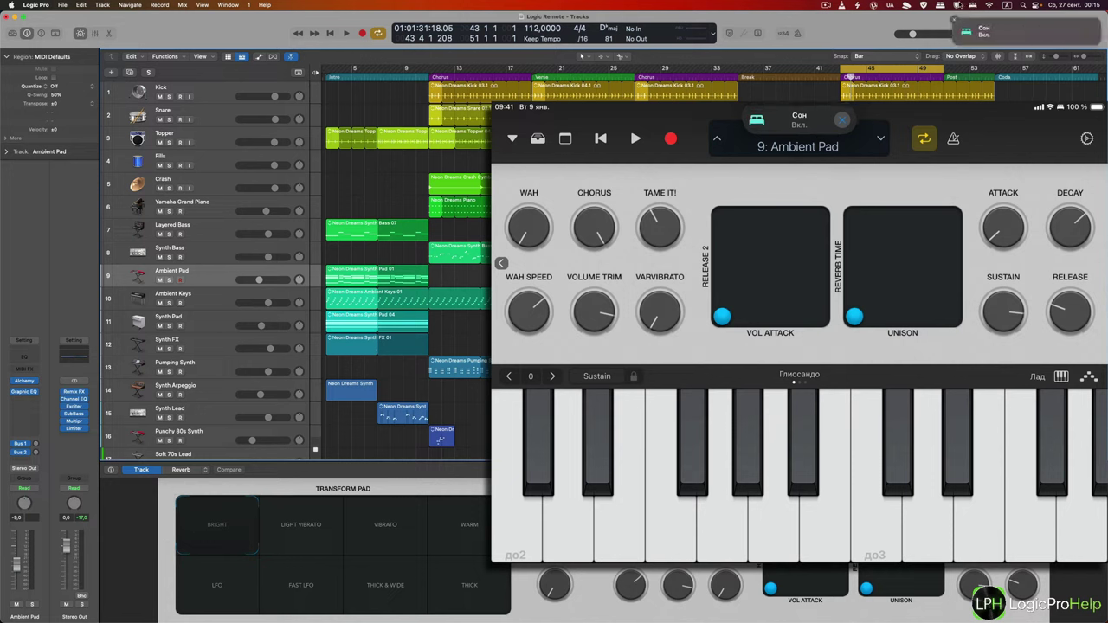
left_click(954, 18)
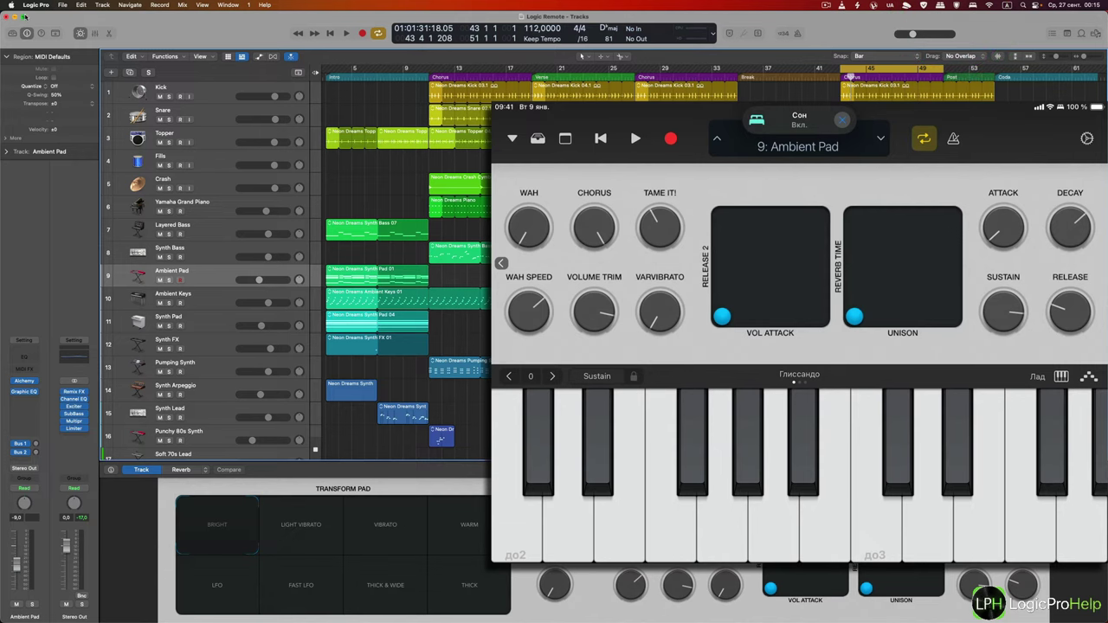
left_click(26, 17)
- Switch the remote to its Mixer view and hide the Smart Controls in the project window
left_click(565, 138)
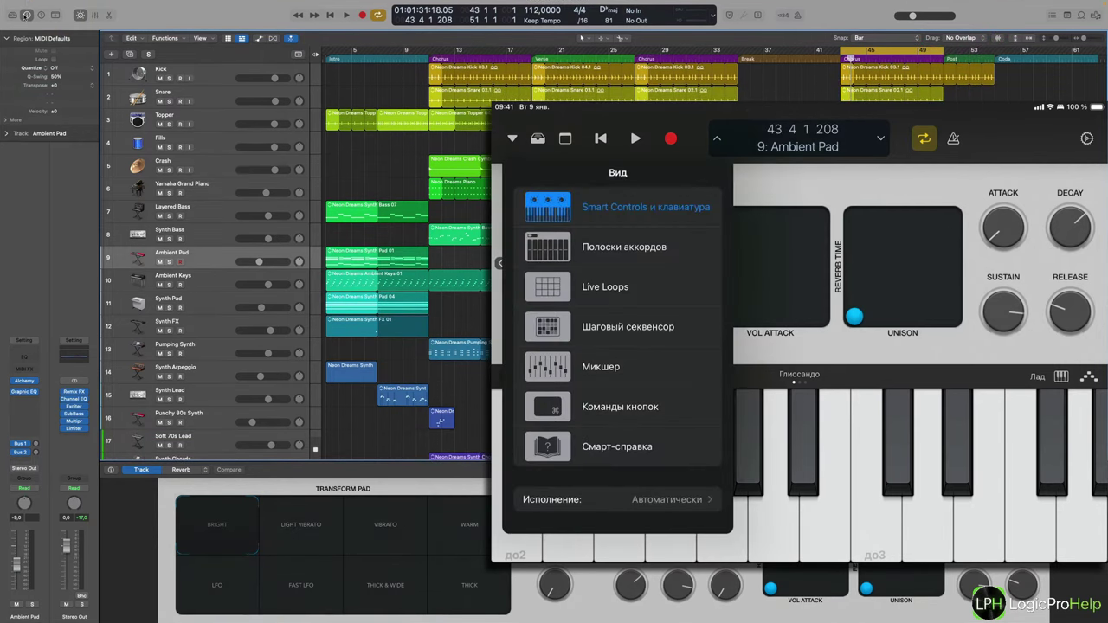
left_click(601, 367)
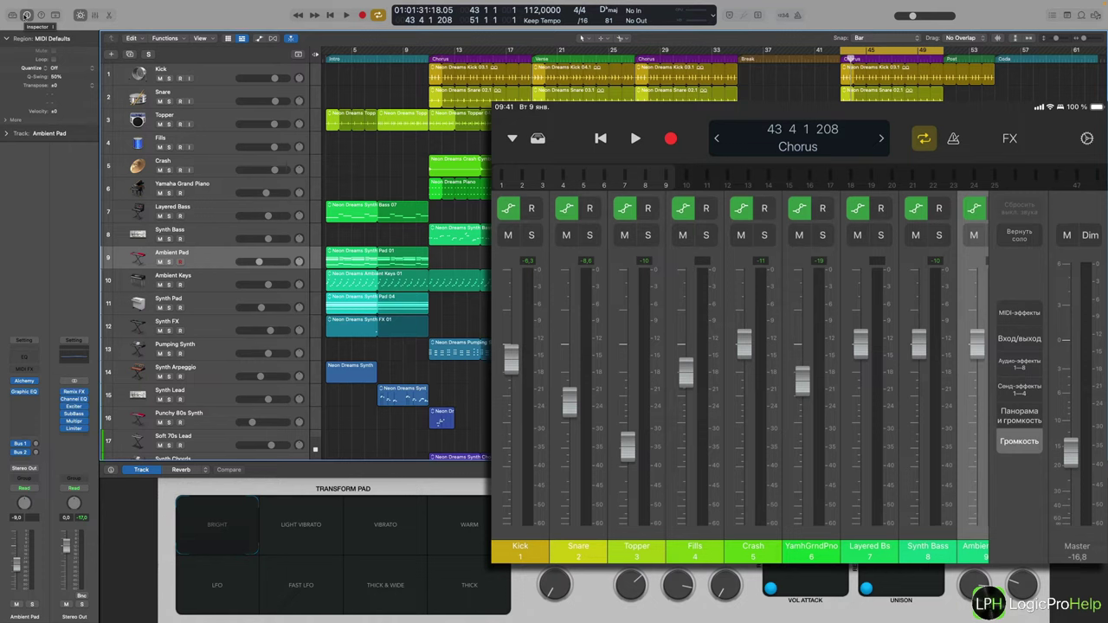
left_click(537, 138)
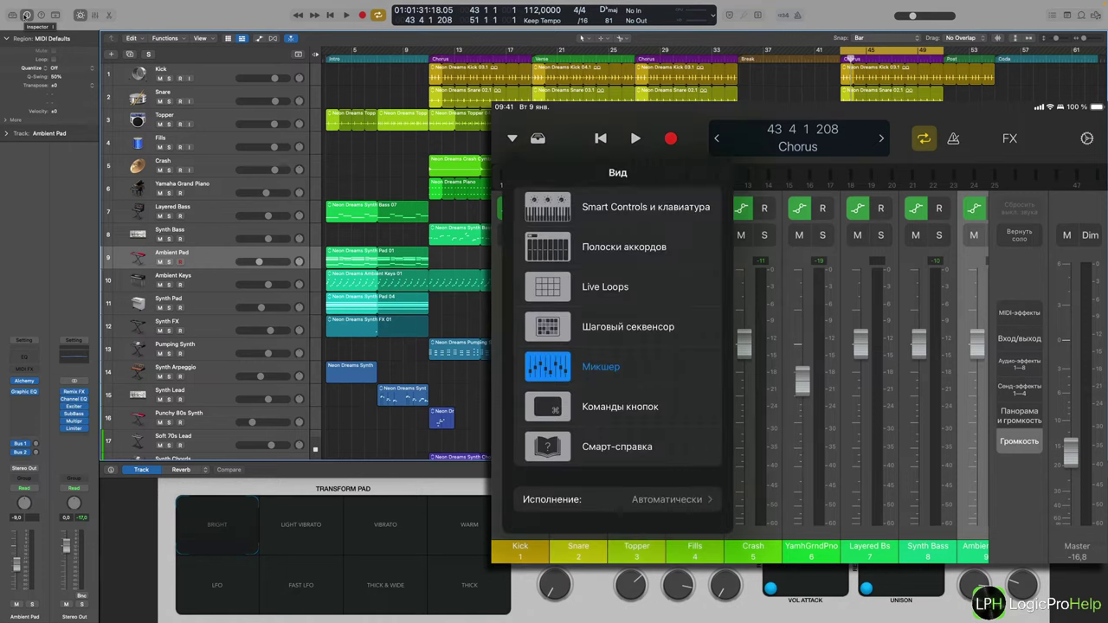
left_click(537, 138)
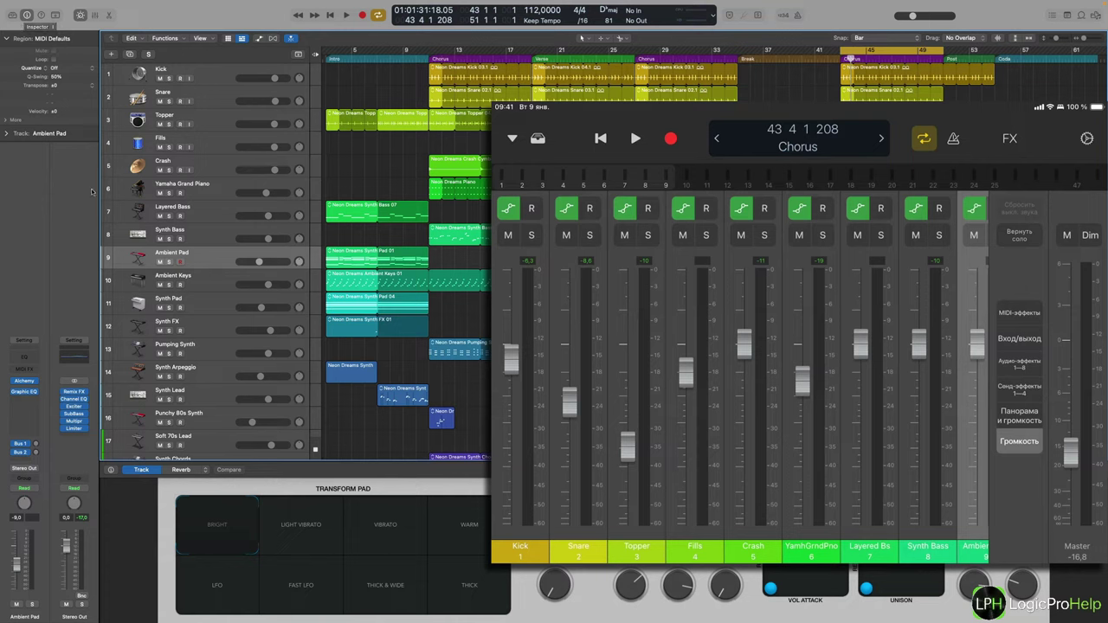
left_click(79, 15)
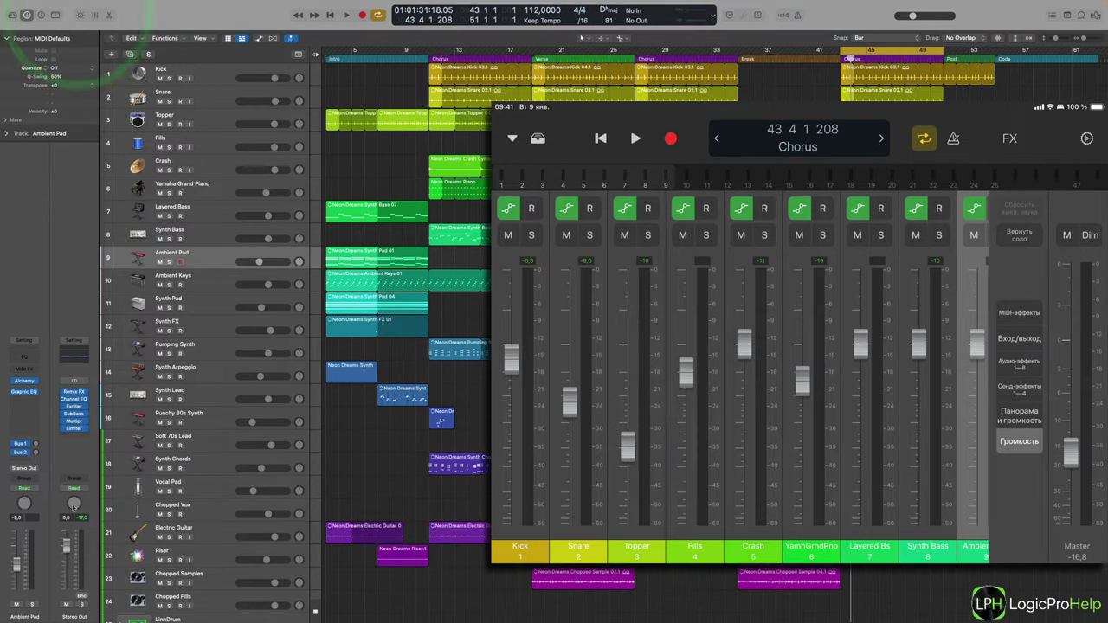
- Open the Remix FX plug-in on the Stereo Out channel and place its window beside the remote's display
left_click(74, 393)
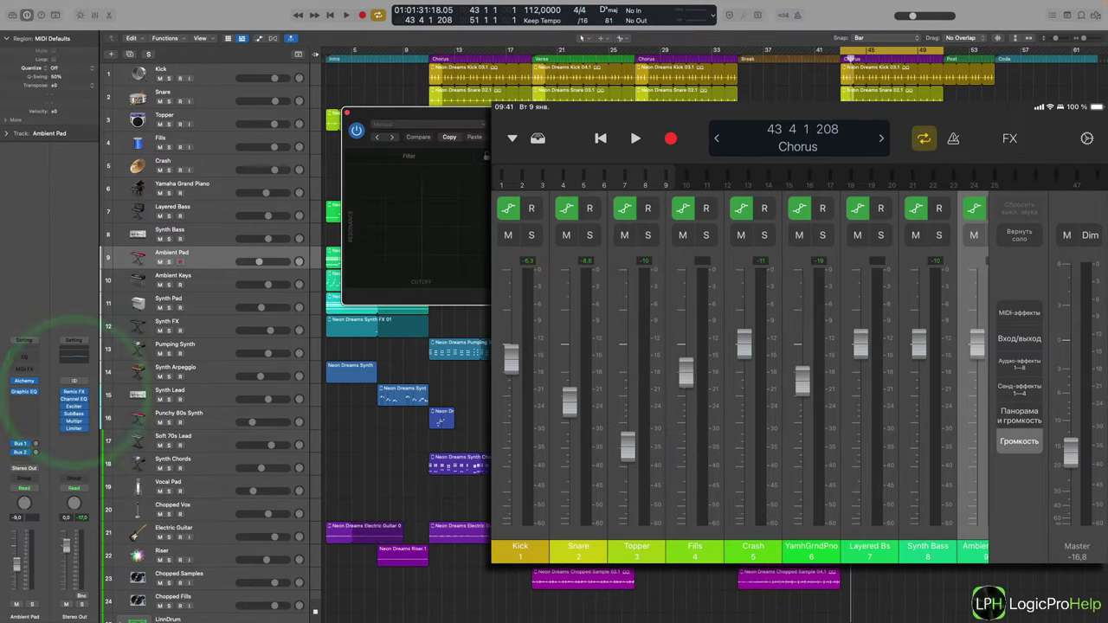
left_click_drag(411, 238, 420, 321)
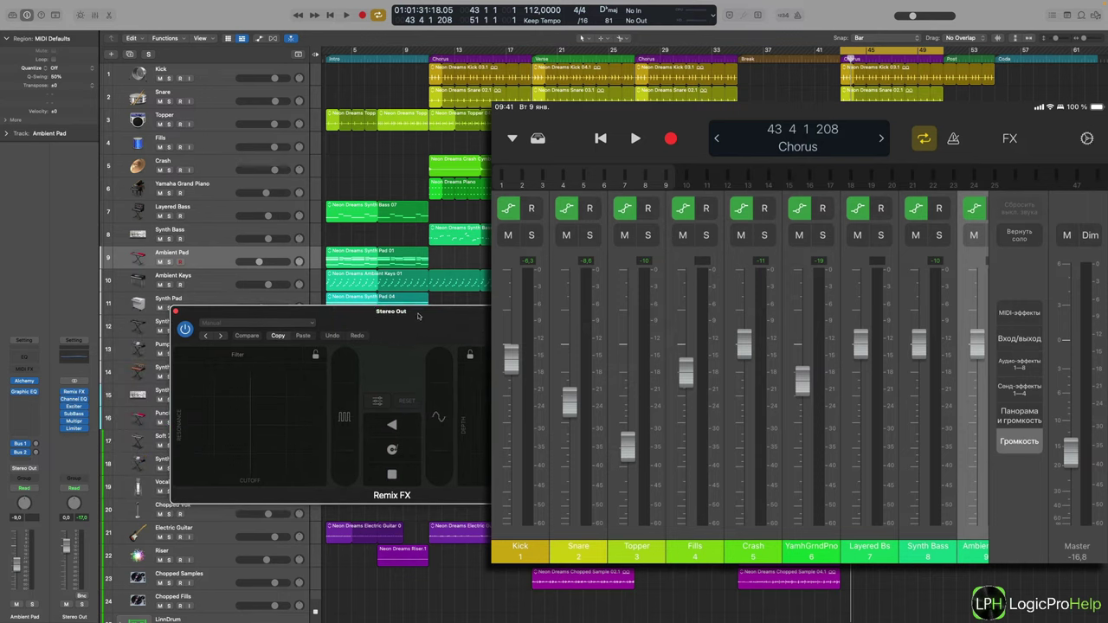
left_click_drag(421, 321, 413, 333)
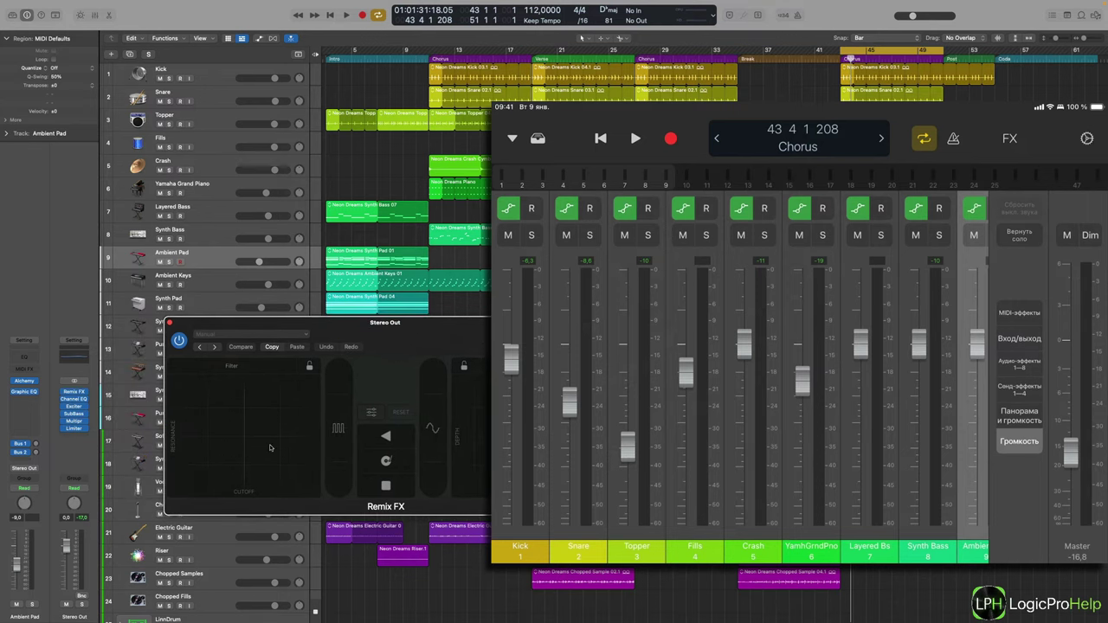
left_click_drag(412, 334, 480, 310)
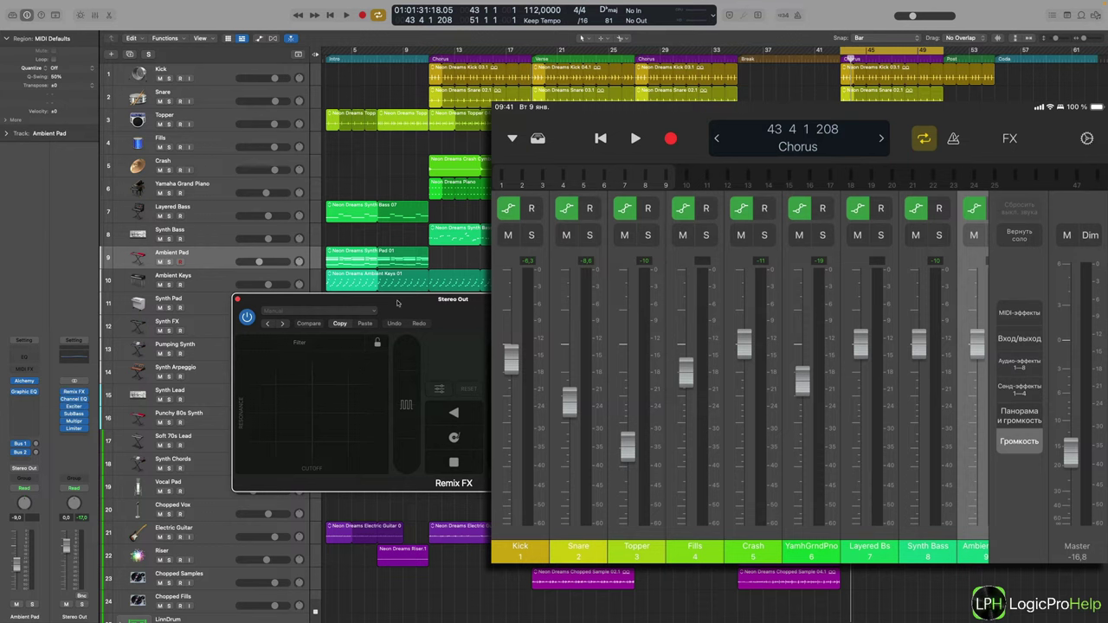
left_click_drag(398, 302, 387, 303)
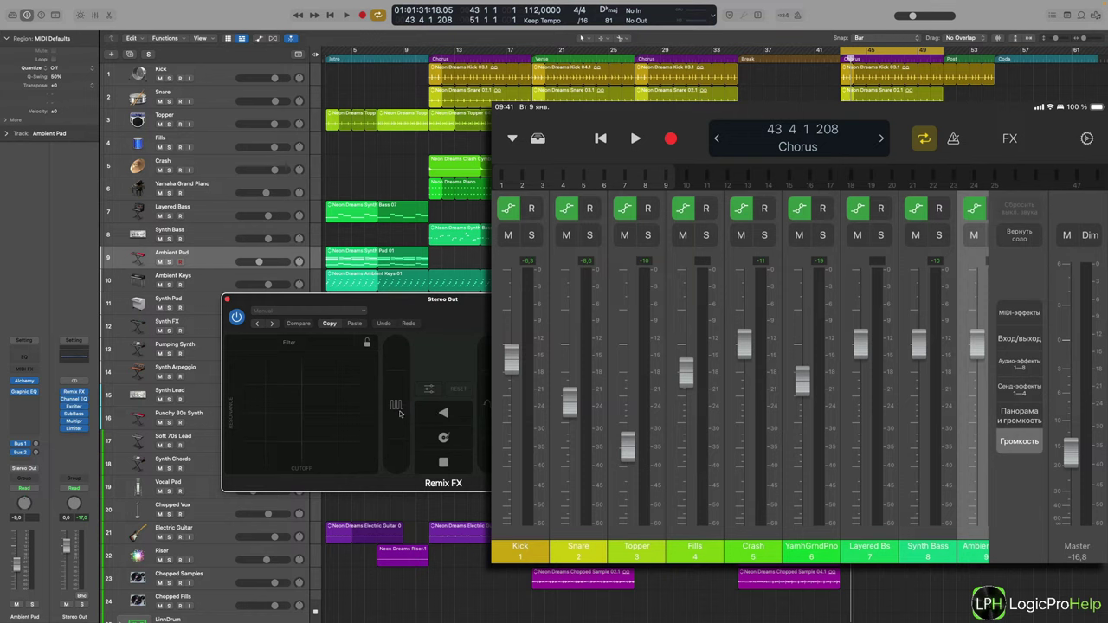
- Try the vertical effect sliders in Remix FX, switch the Filter XY pad to Reverb and sweep across it
left_click_drag(395, 447, 393, 365)
left_click_drag(482, 422, 484, 360)
left_click(291, 341)
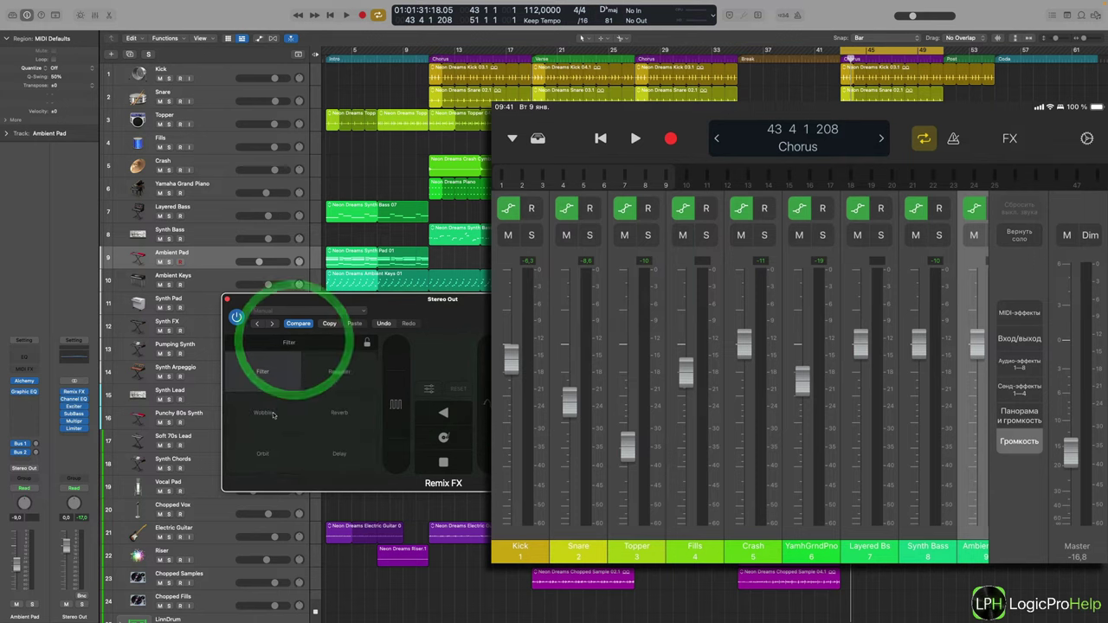
left_click(350, 415)
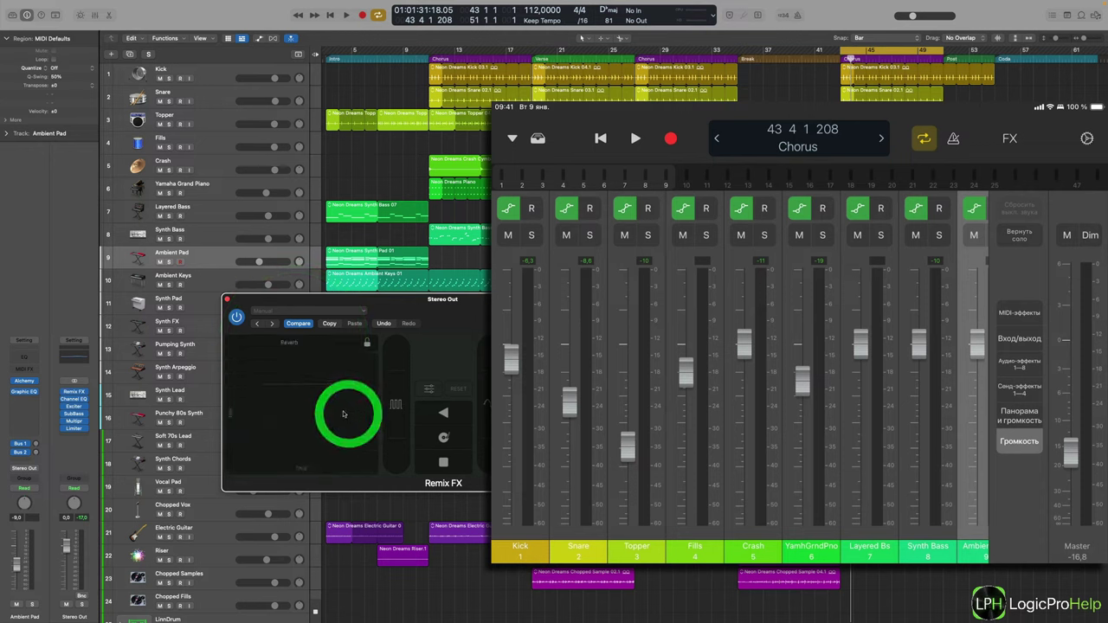
left_click_drag(317, 371, 342, 383)
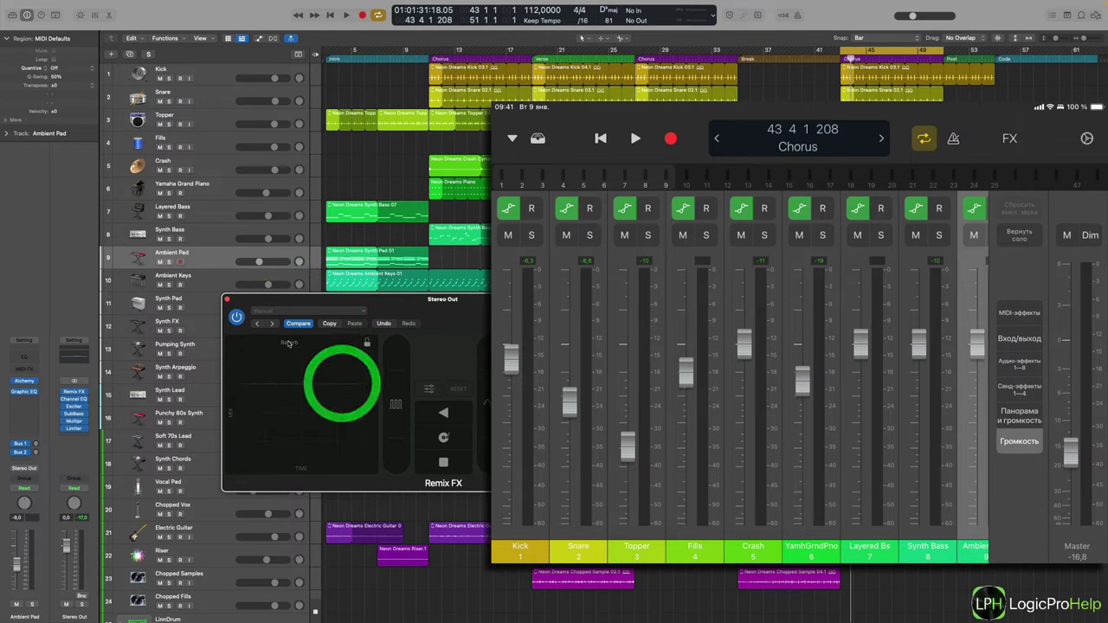
- Switch the Reverb XY pad in Remix FX to Orbit and return it to Filter
left_click(288, 342)
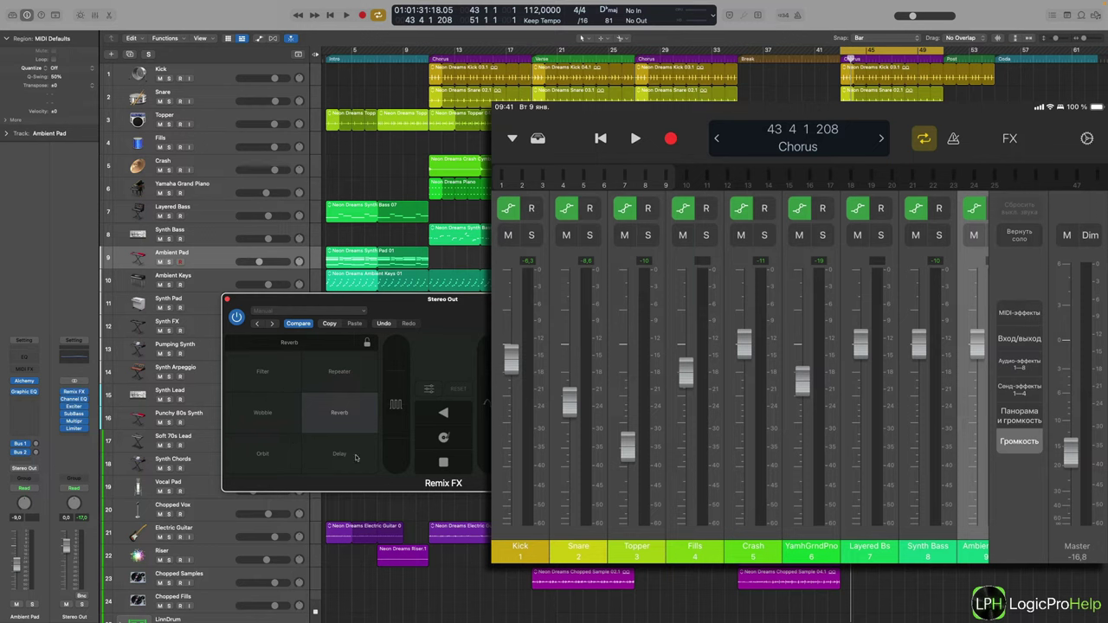
left_click(261, 441)
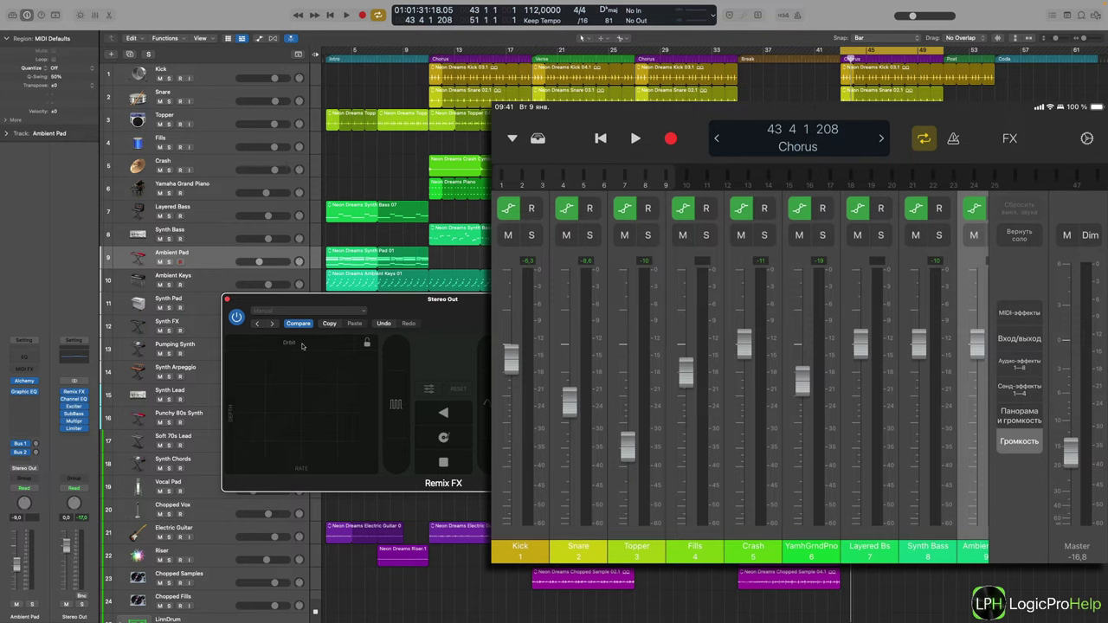
left_click(302, 344)
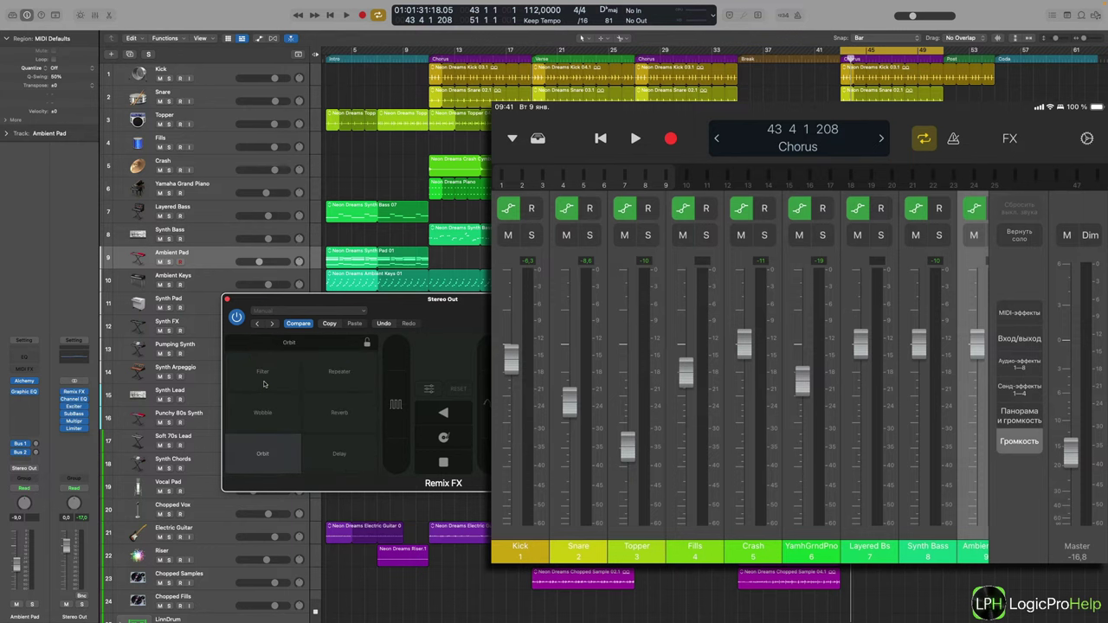
left_click(264, 384)
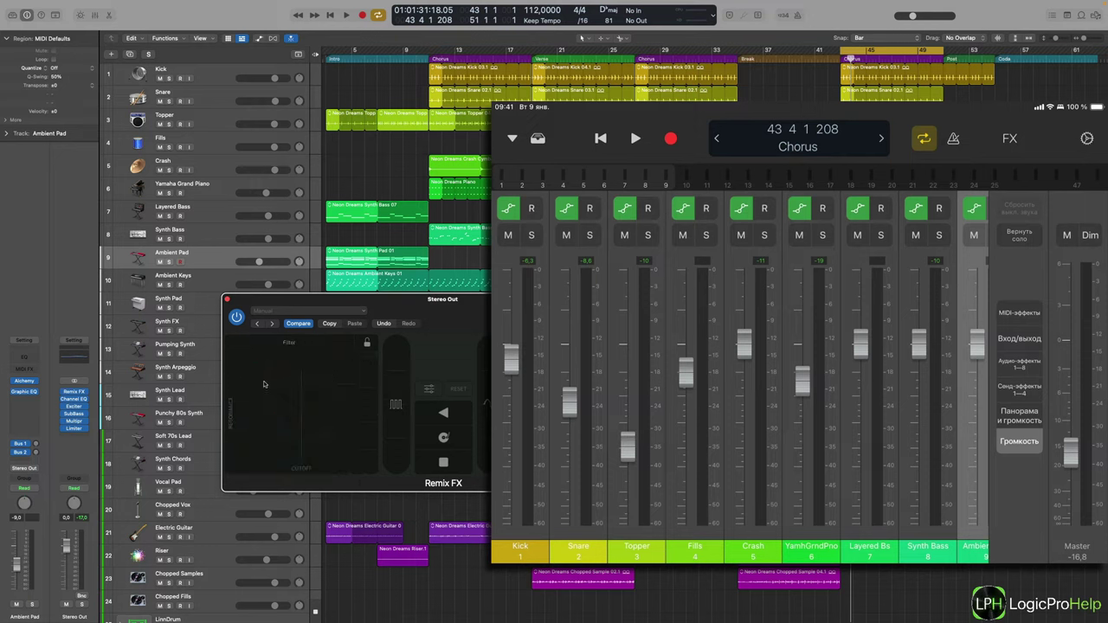
- Move the Remix FX window further out from behind the remote's display and close it
left_click_drag(474, 315, 389, 317)
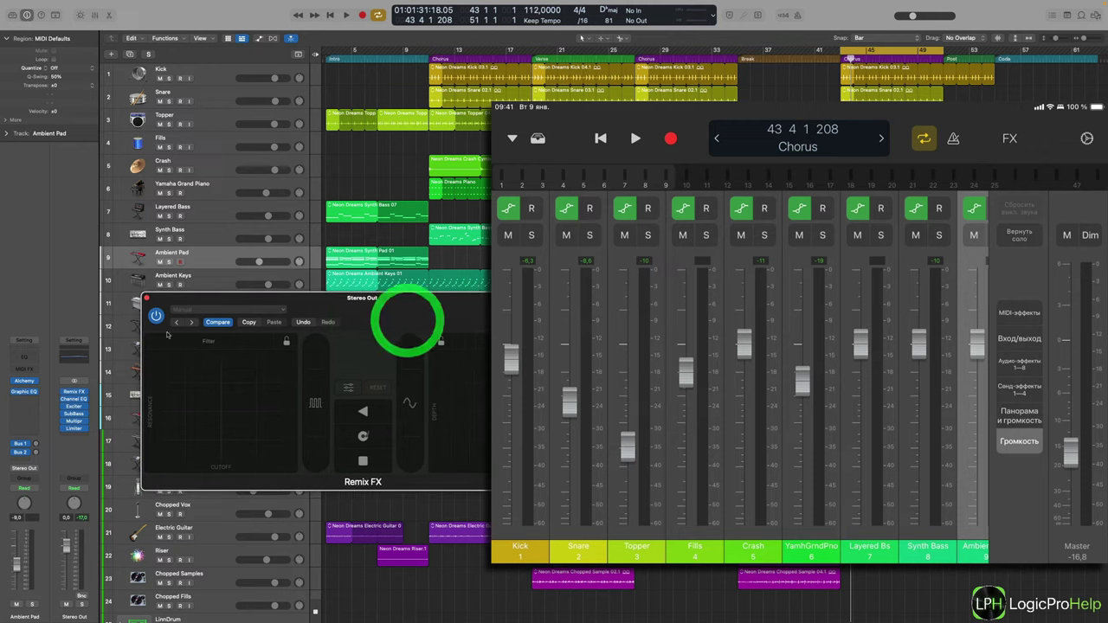
left_click(74, 392)
left_click(74, 392)
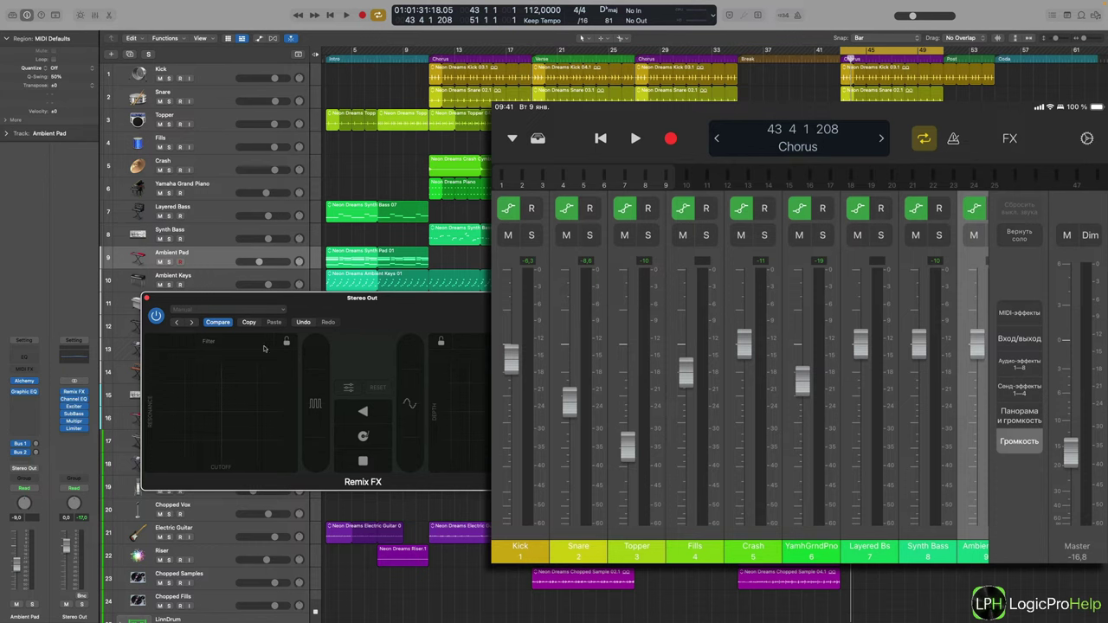
left_click(218, 394)
mouse_move(64, 394)
left_click(146, 297)
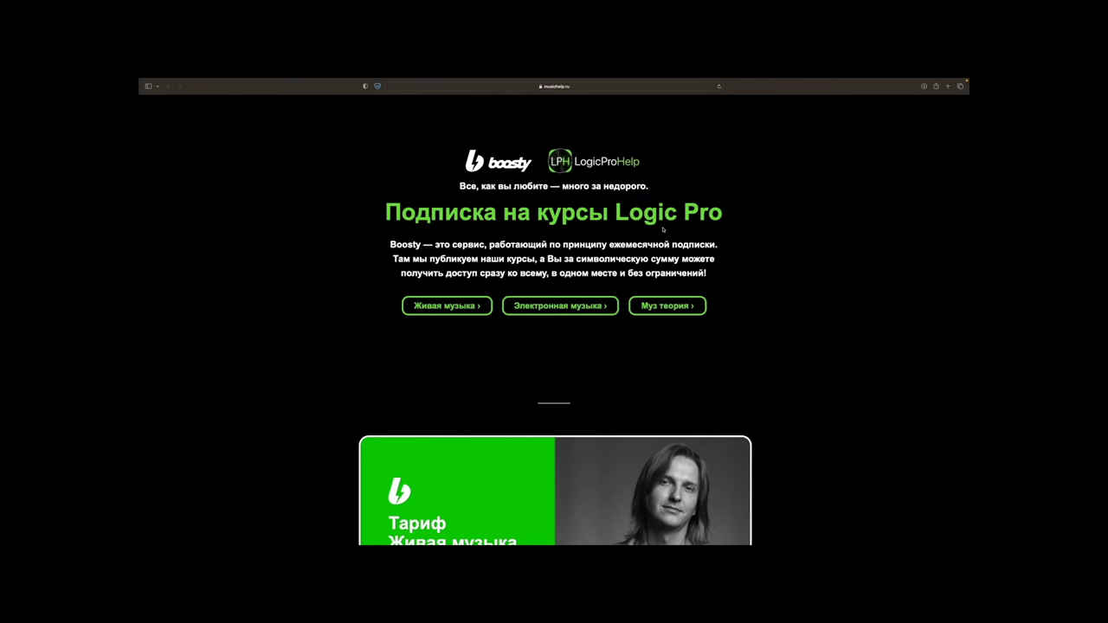
- Look through the Logic Pro course subscription page on musichelp.ru, covering the Живая музыка plan and its course list
scroll(663, 229, "down", 1)
scroll(829, 246, "down", 5)
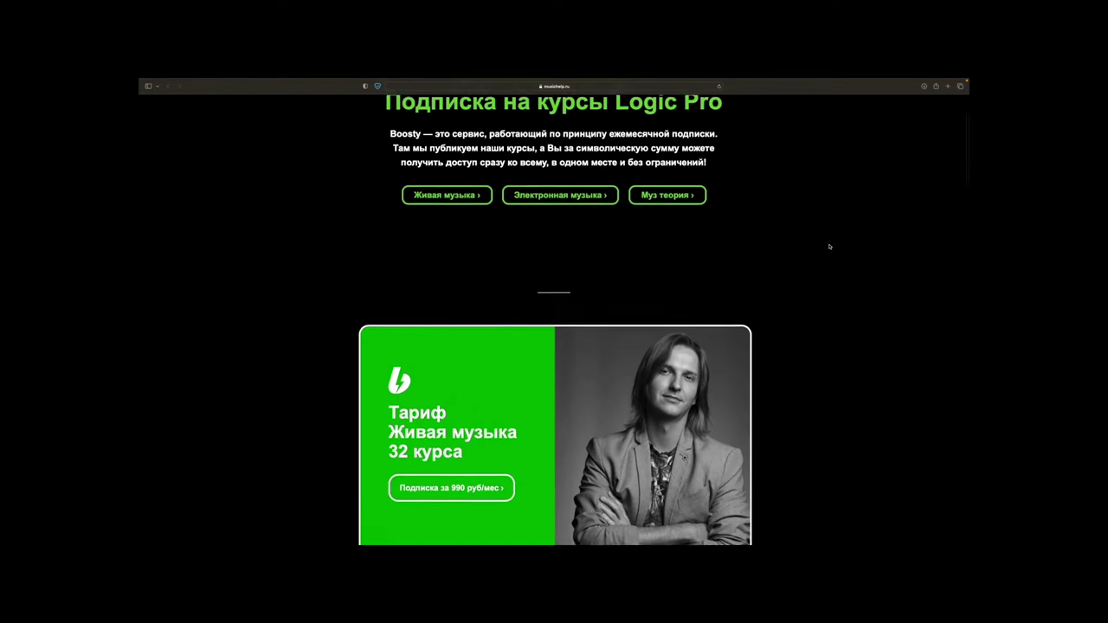
scroll(828, 246, "down", 3)
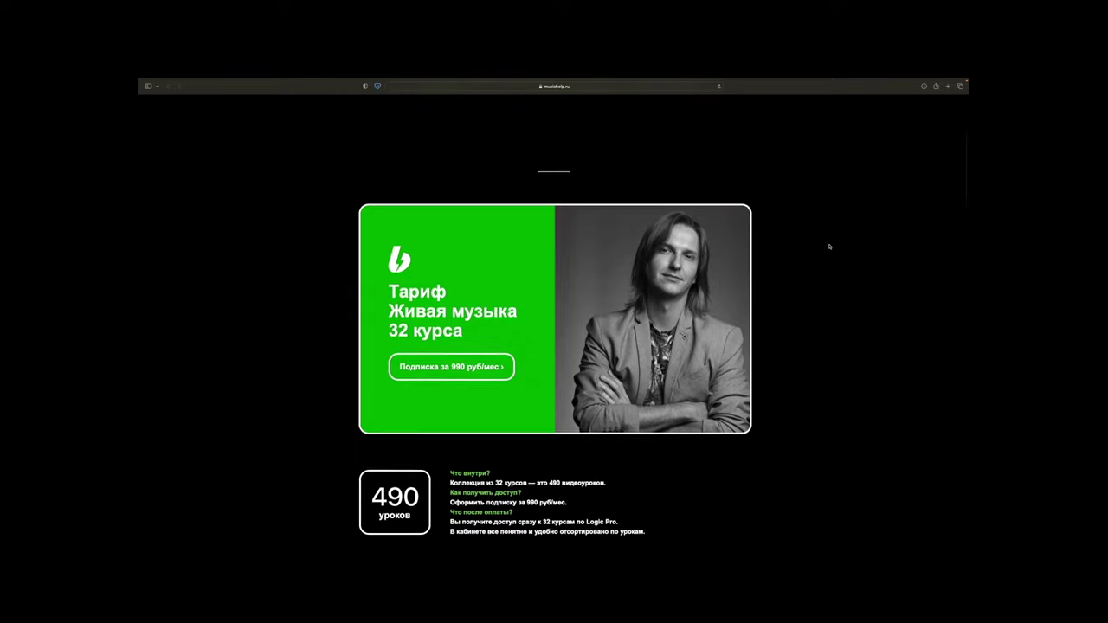
scroll(828, 246, "down", 4)
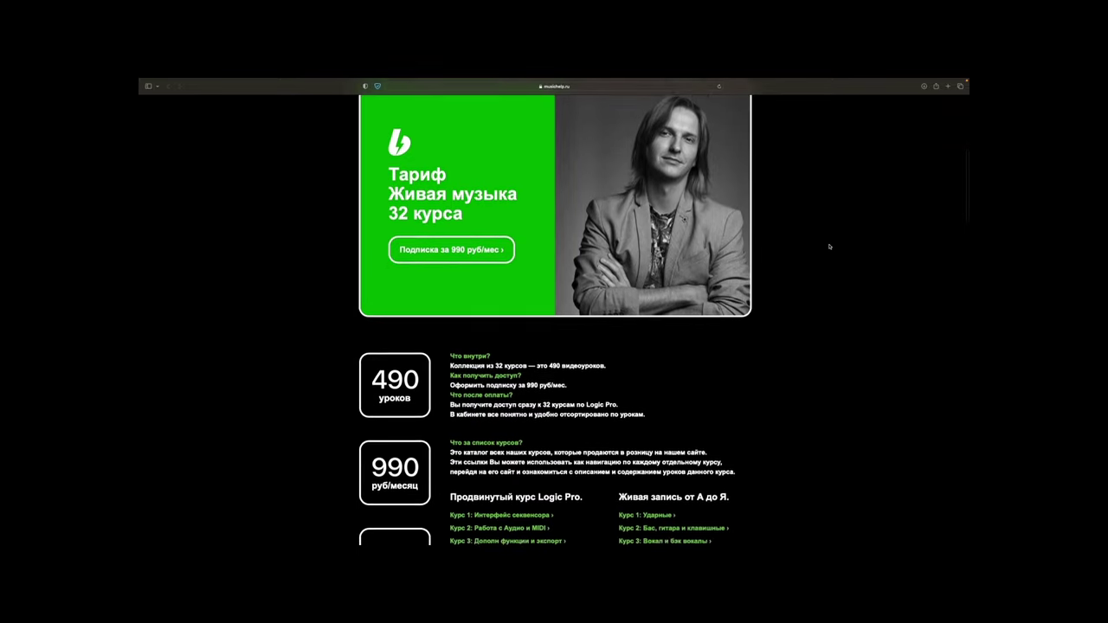
scroll(828, 246, "down", 4)
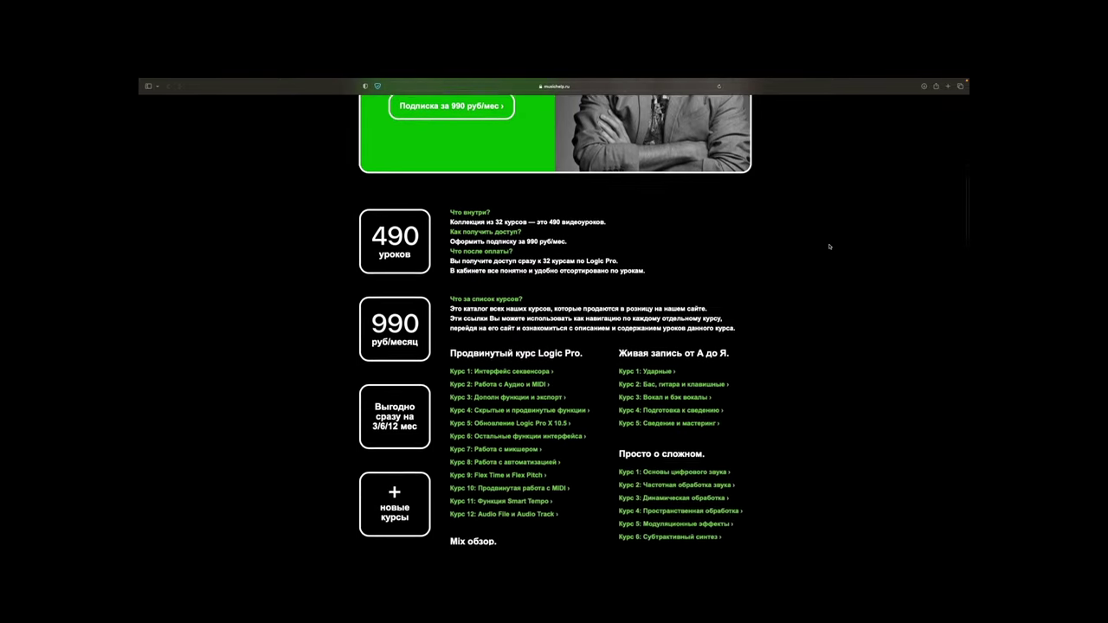
scroll(828, 246, "down", 1)
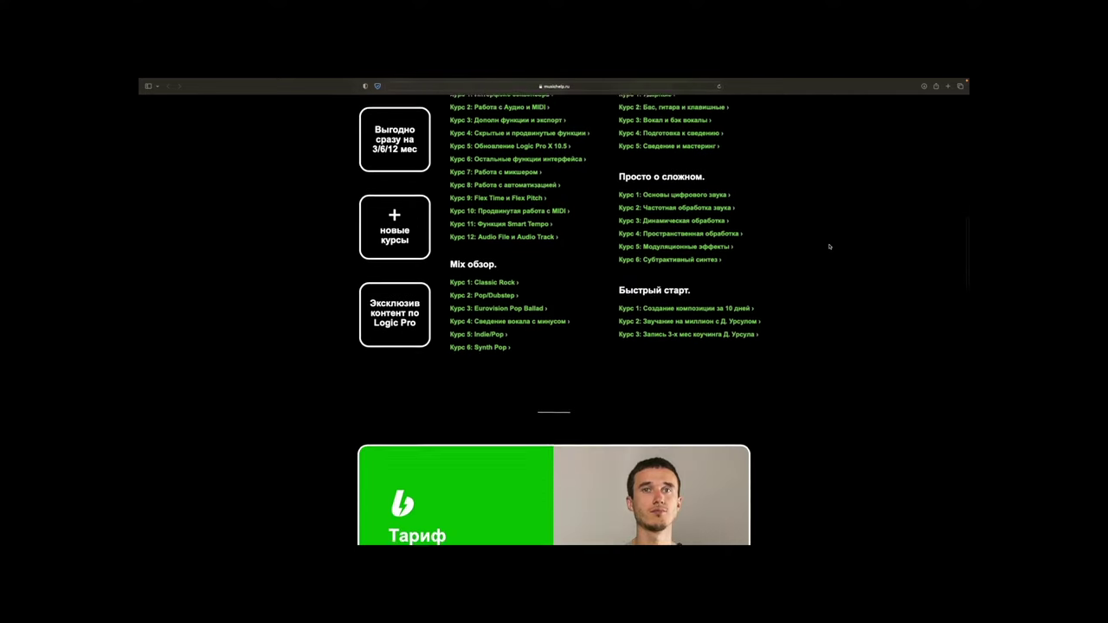
- Look through the Электро музыка and Муз теория subscription plans and their course lists on the musichelp.ru page
scroll(828, 246, "down", 2)
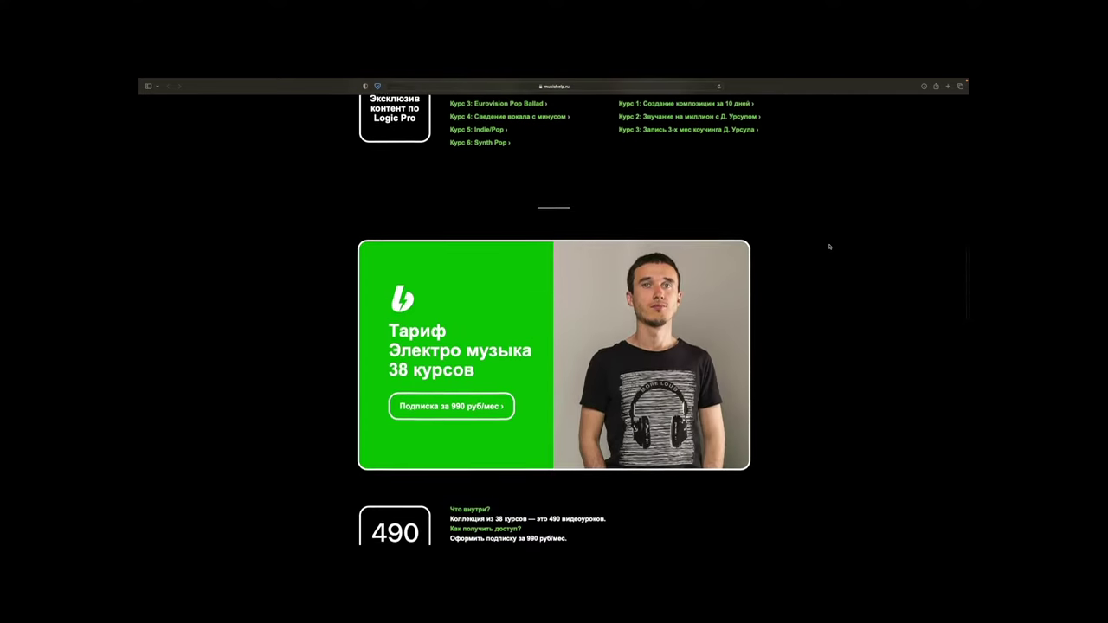
scroll(828, 246, "down", 3)
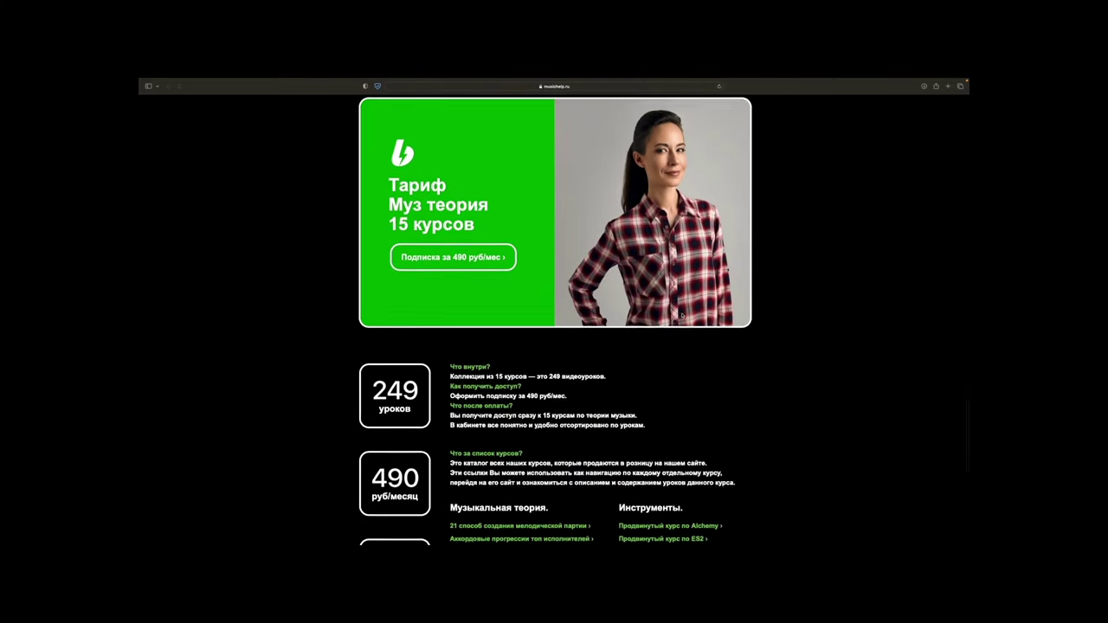
scroll(684, 317, "down", 2)
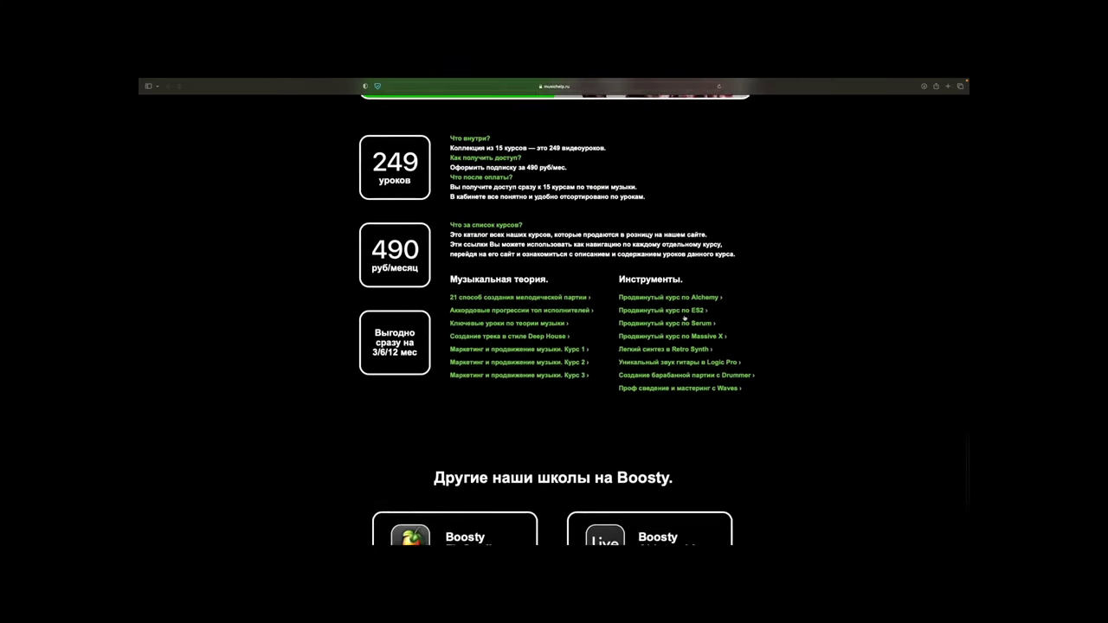
scroll(683, 317, "down", 5)
scroll(684, 318, "up", 20)
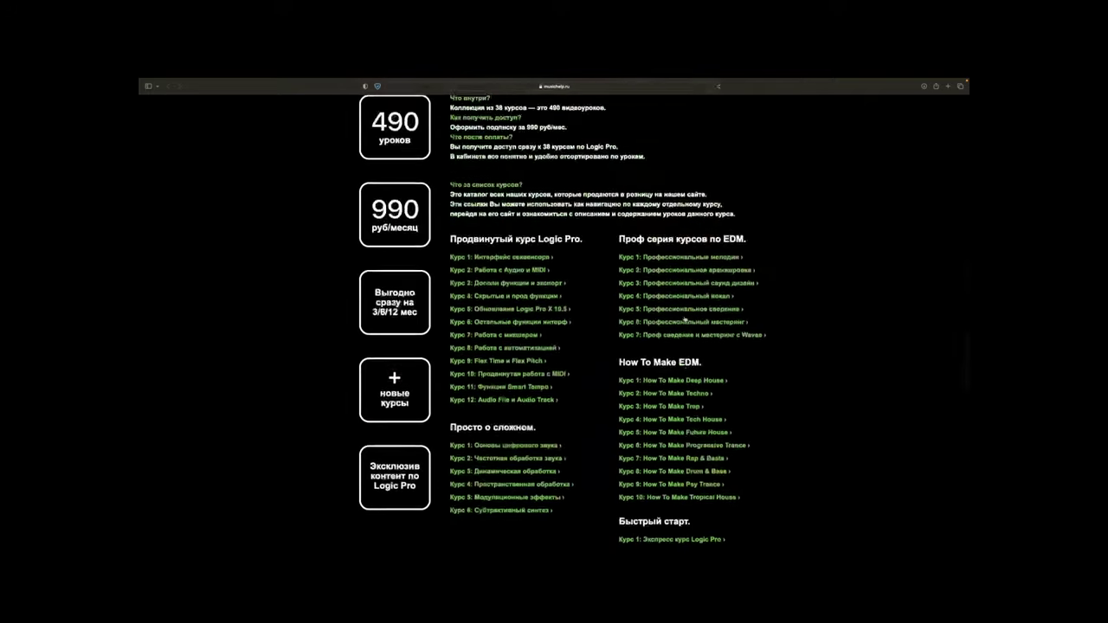
scroll(684, 317, "down", 11)
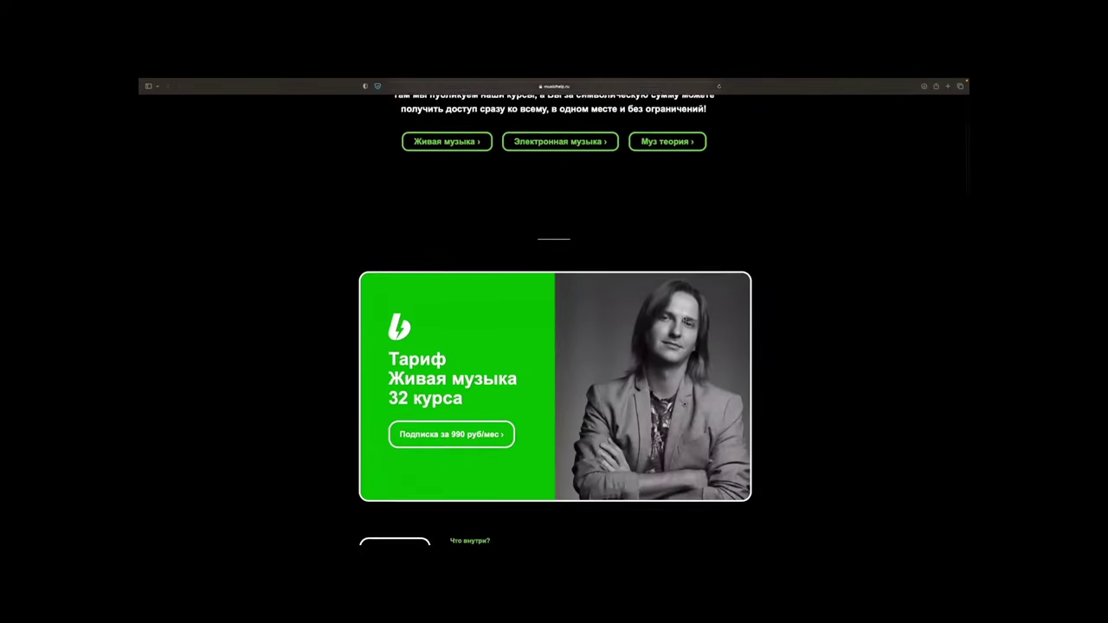
scroll(683, 318, "up", 11)
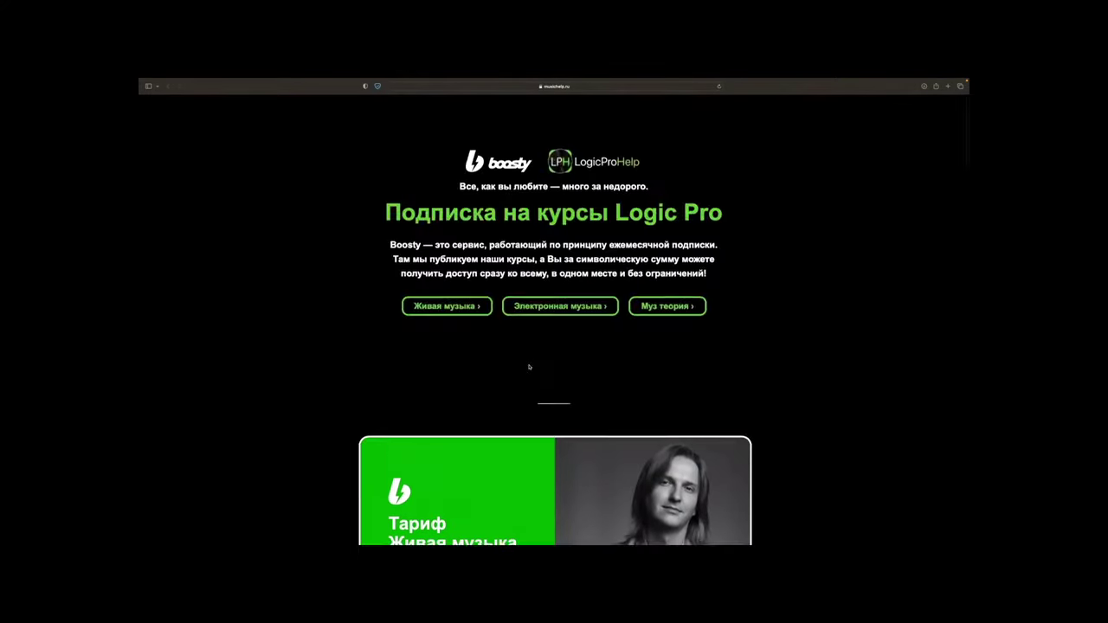
- Open the Живая музыка plan's page on Boosty, start subscribing and sign in with VK
scroll(435, 309, "down", 12)
left_click(457, 290)
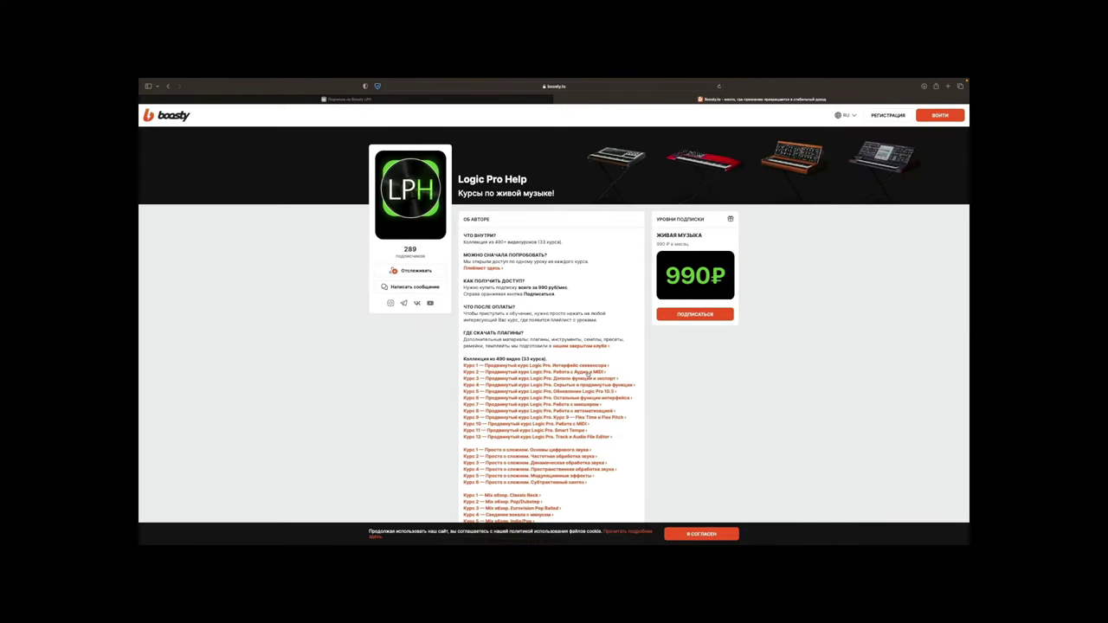
left_click(670, 315)
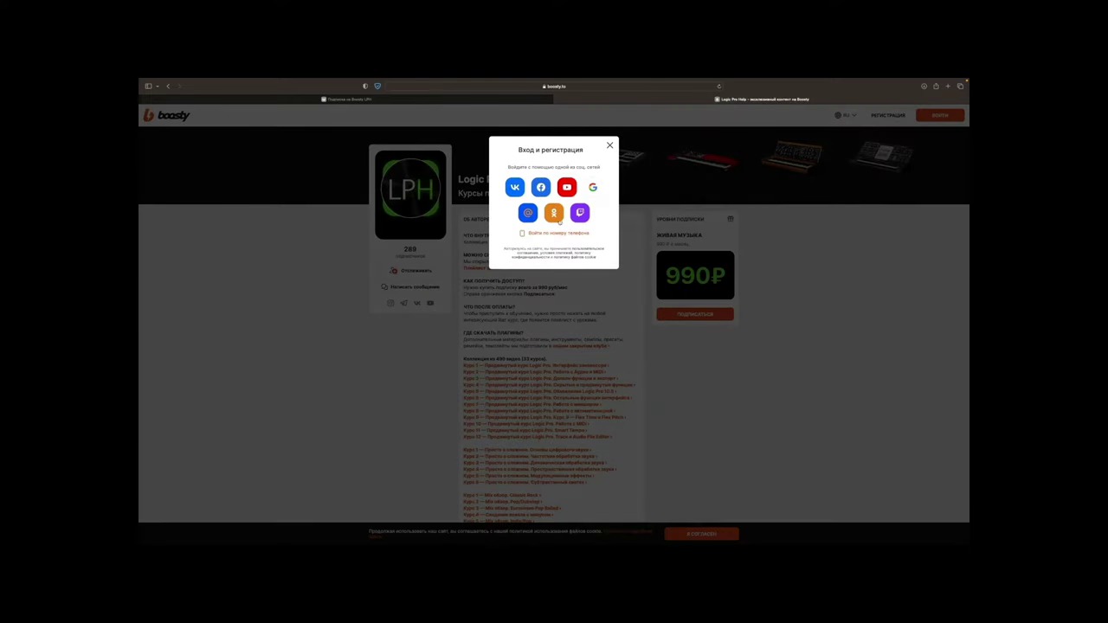
left_click(515, 188)
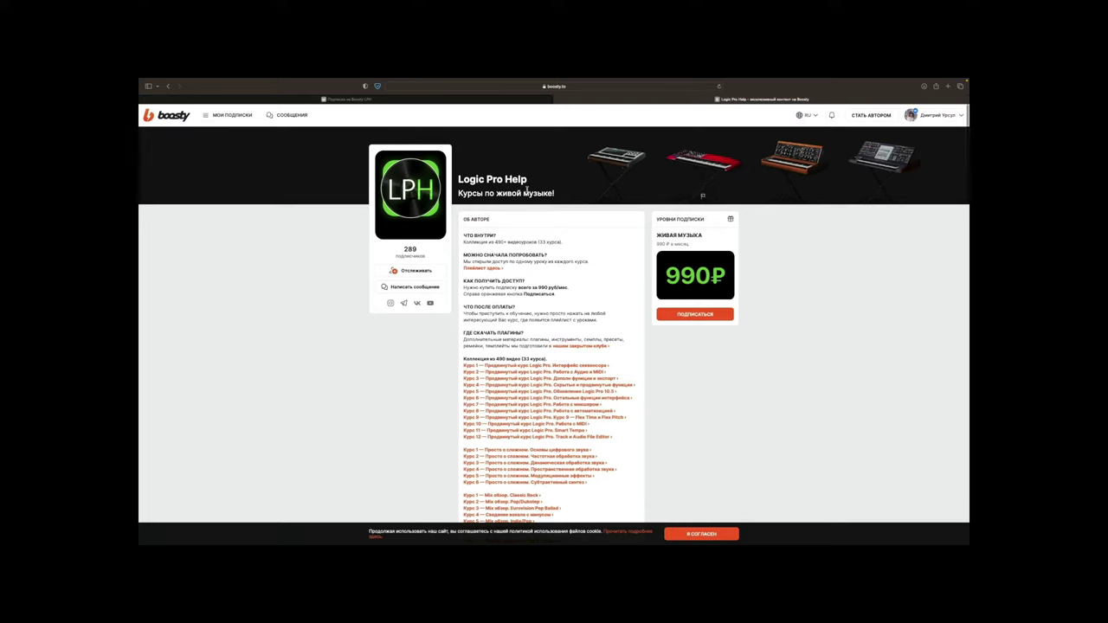
- Try the 6- and 12-month periods for the Живая музыка subscription, choose 1 month and proceed with the purchase
left_click(582, 213)
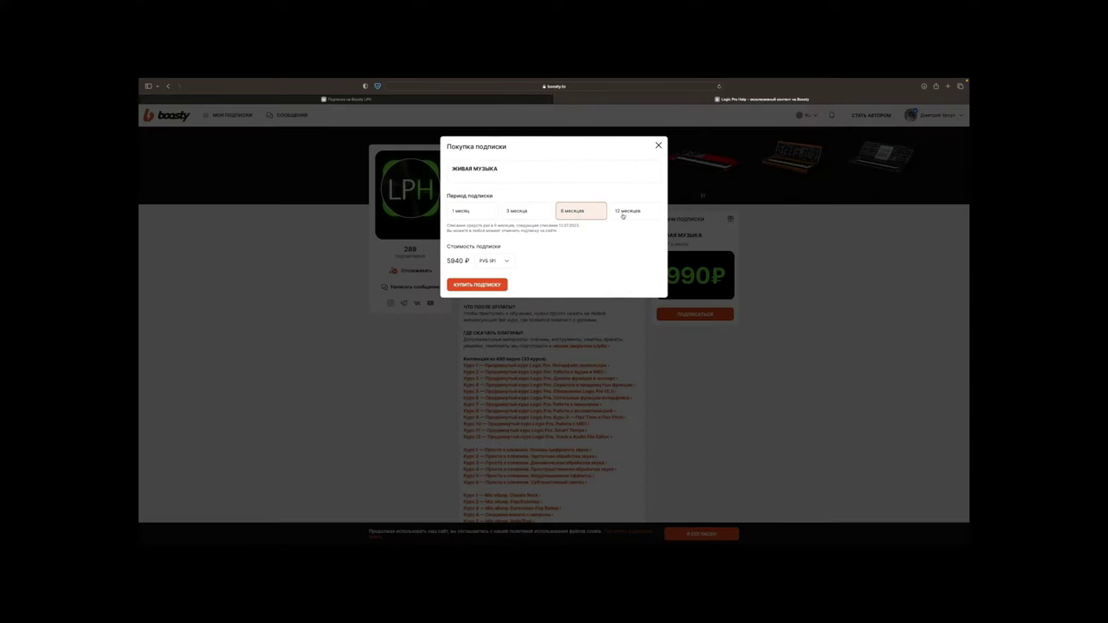
left_click(625, 216)
left_click(471, 216)
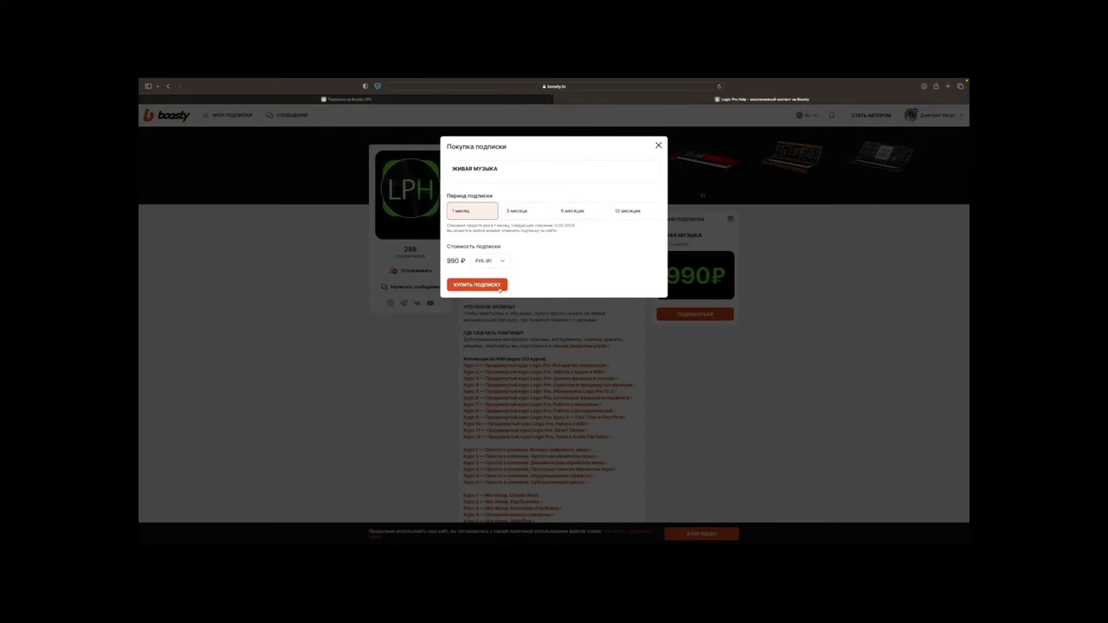
left_click(484, 285)
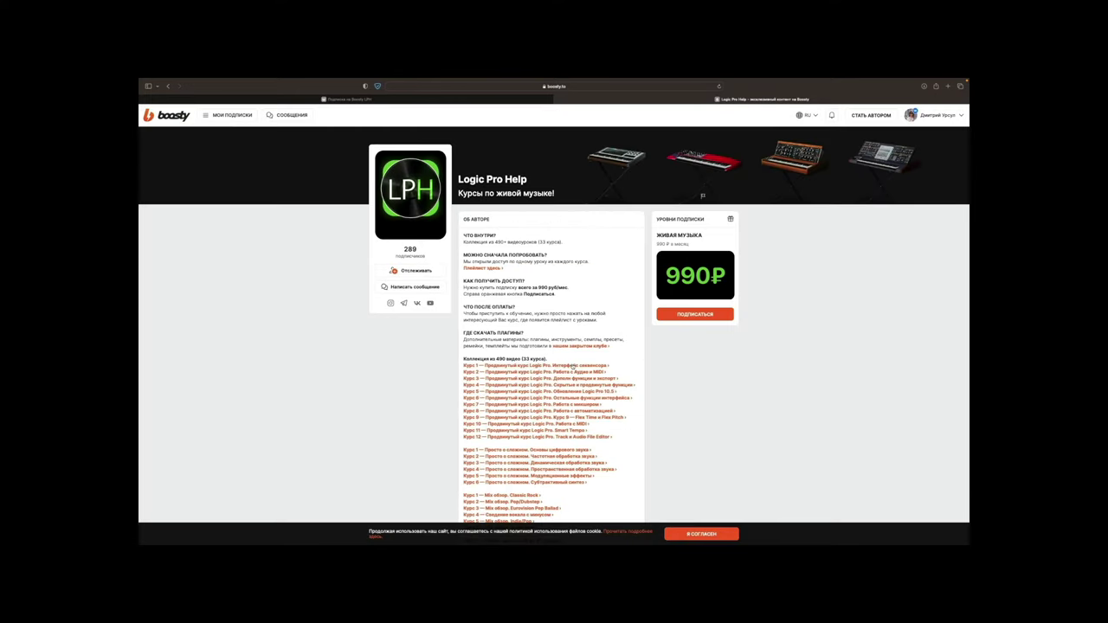
- Look through the Logic Pro Help course list on Boosty and return to the musichelp.ru subscription page
scroll(570, 368, "down", 2)
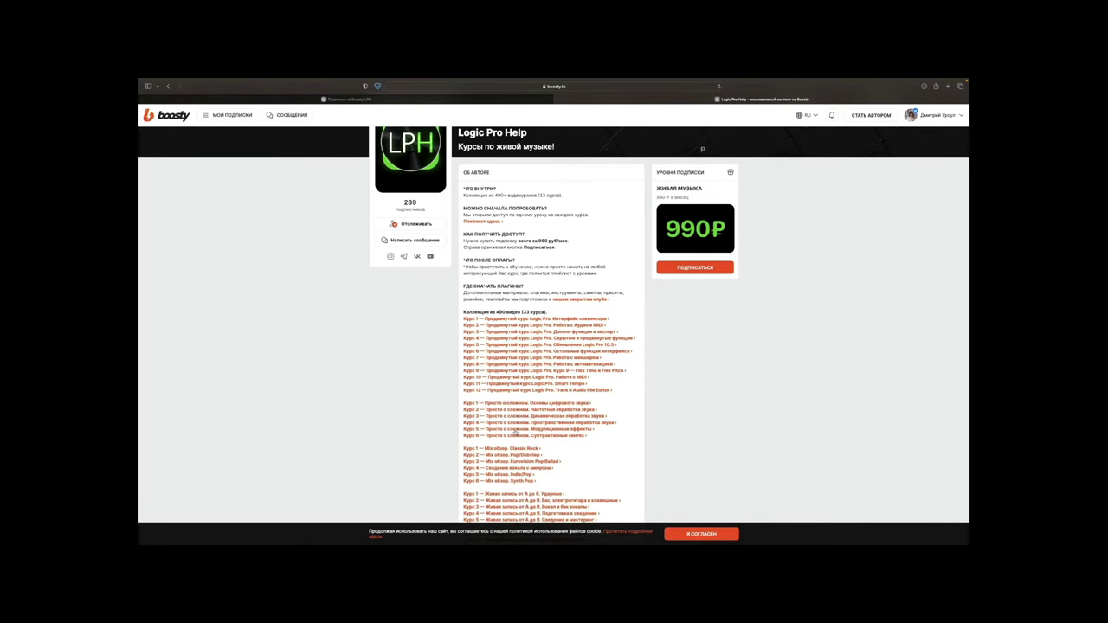
scroll(515, 431, "down", 1)
left_click(430, 99)
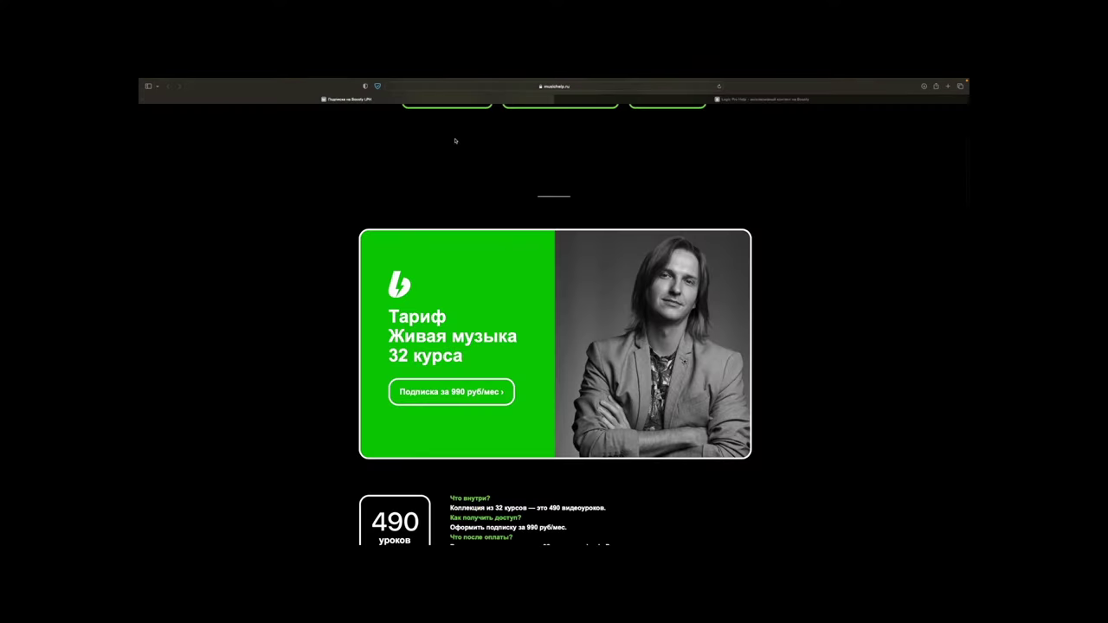
scroll(516, 257, "up", 5)
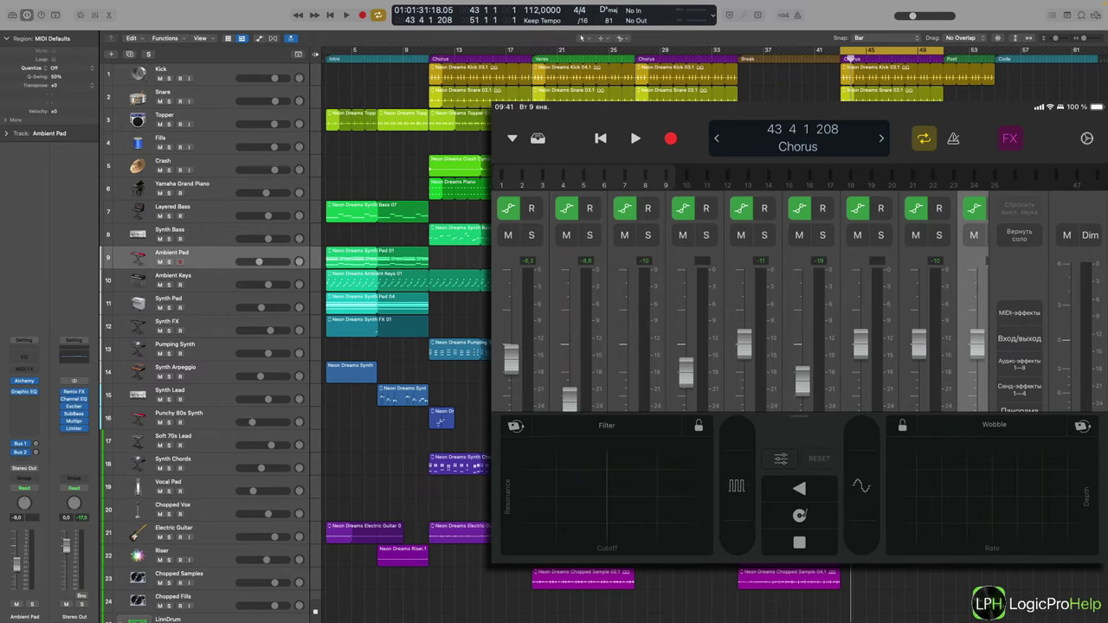
- Start playback and try the Filter XY pad and both vertical effect sliders in Remix FX
key("space")
left_click_drag(683, 454, 592, 476)
left_click_drag(862, 532, 861, 486)
left_click_drag(737, 532, 736, 428)
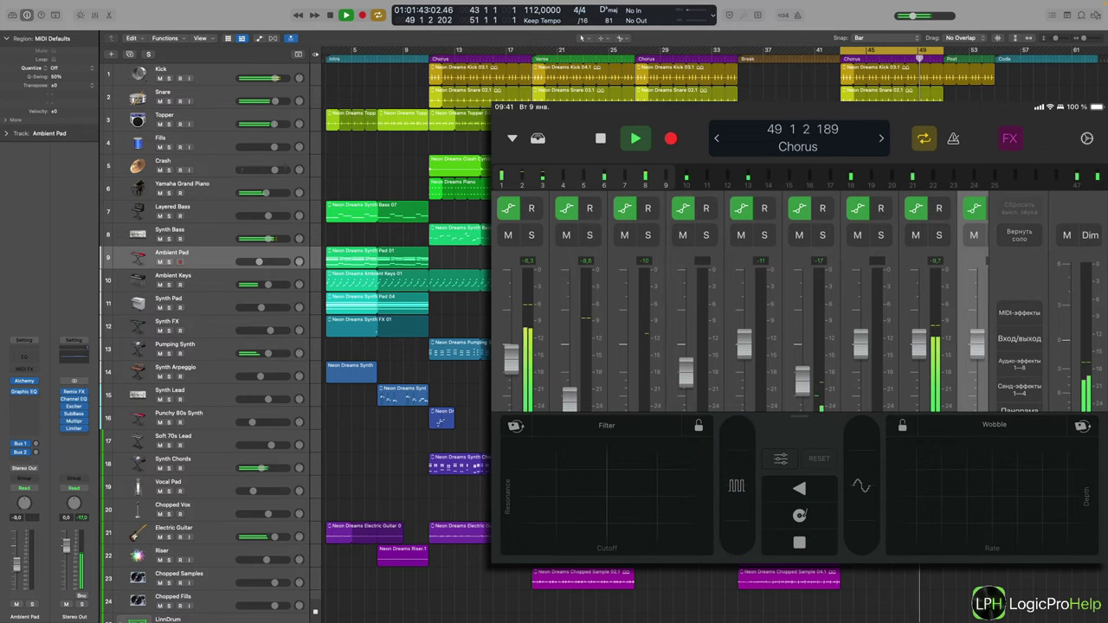
- Trigger the Tape Stop effect several times and the Scratch effect once in Remix FX during playback
left_click(799, 542)
left_click(798, 542)
left_click_drag(805, 543, 817, 542)
left_click(798, 515)
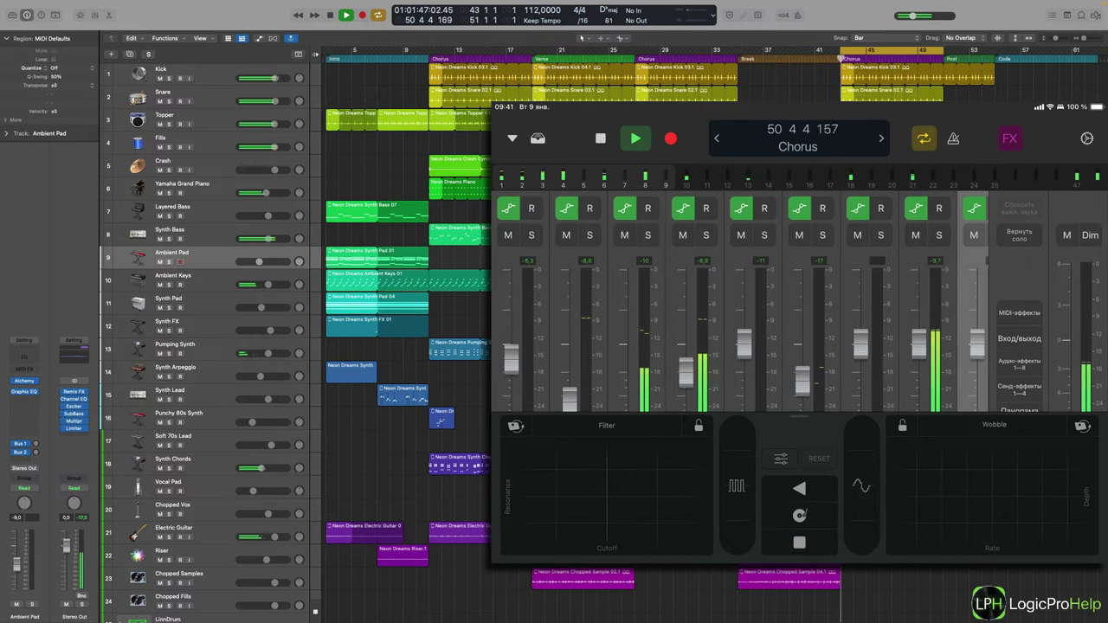
- Trigger the Reverse effect repeatedly in Remix FX and stop playback
left_click(799, 489)
left_click(799, 489)
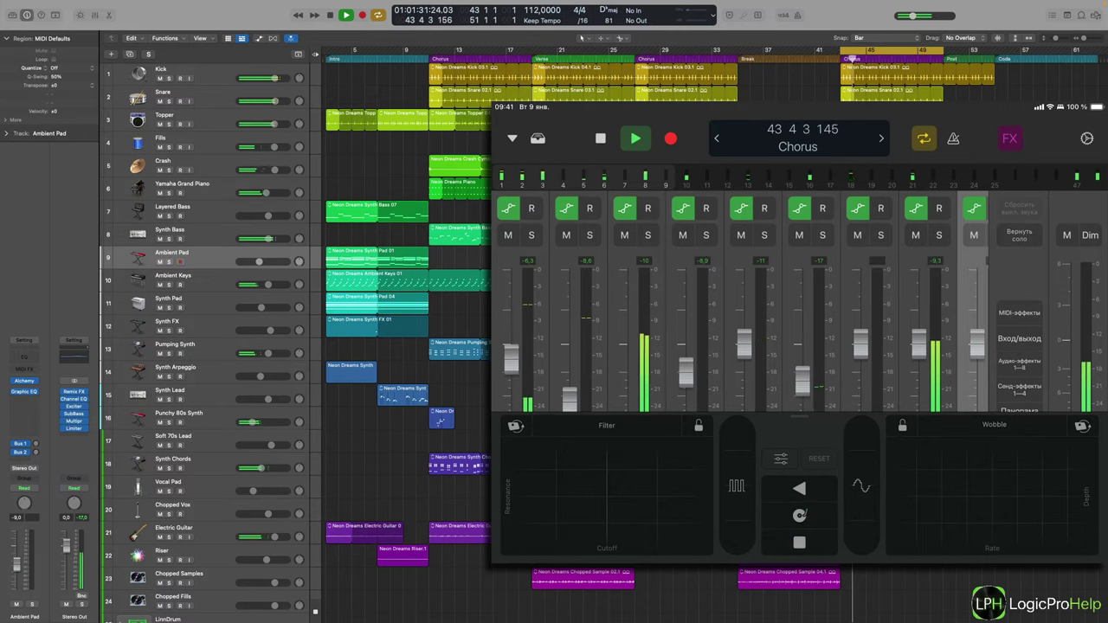
left_click(799, 489)
left_click_drag(799, 489, 799, 489)
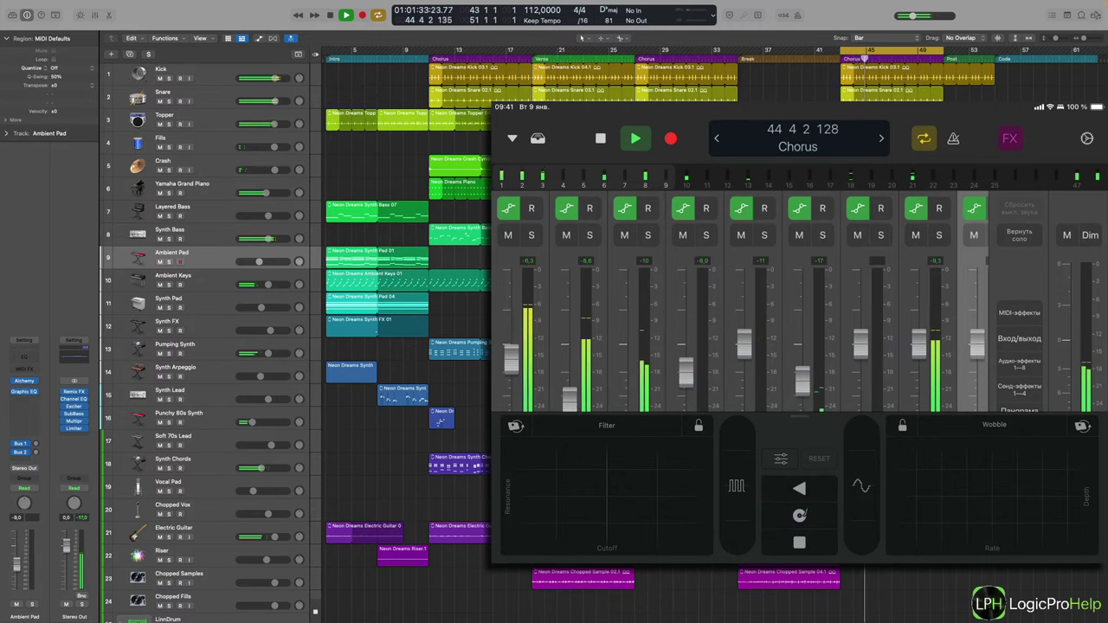
key("space")
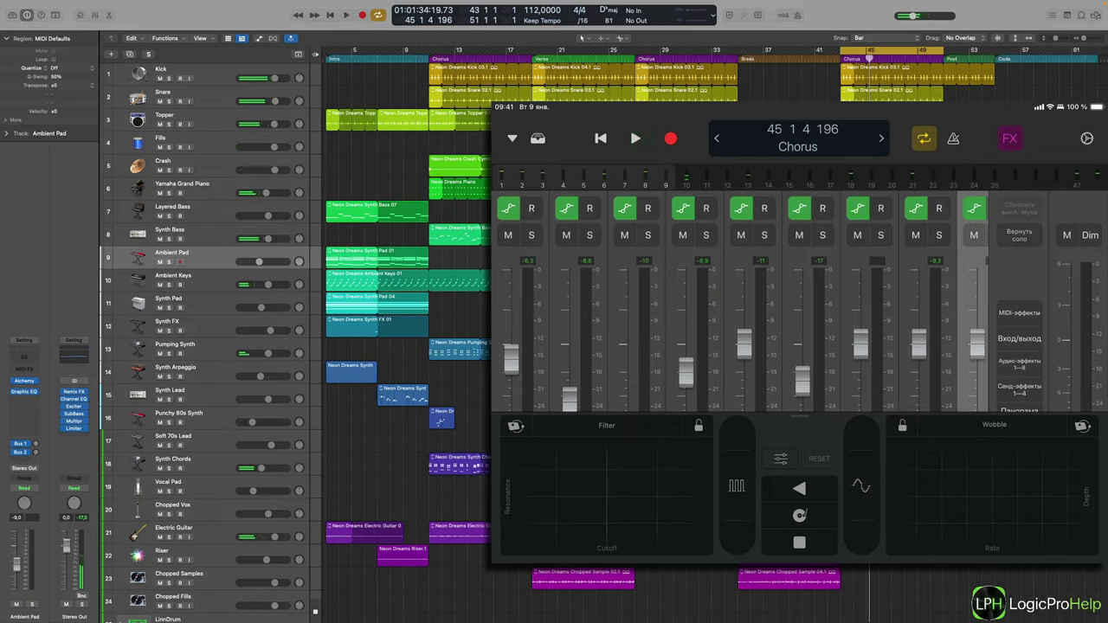
- Show and hide the Filter pad's effect choices, and sweep across the Filter and Wobble XY pads
left_click(605, 425)
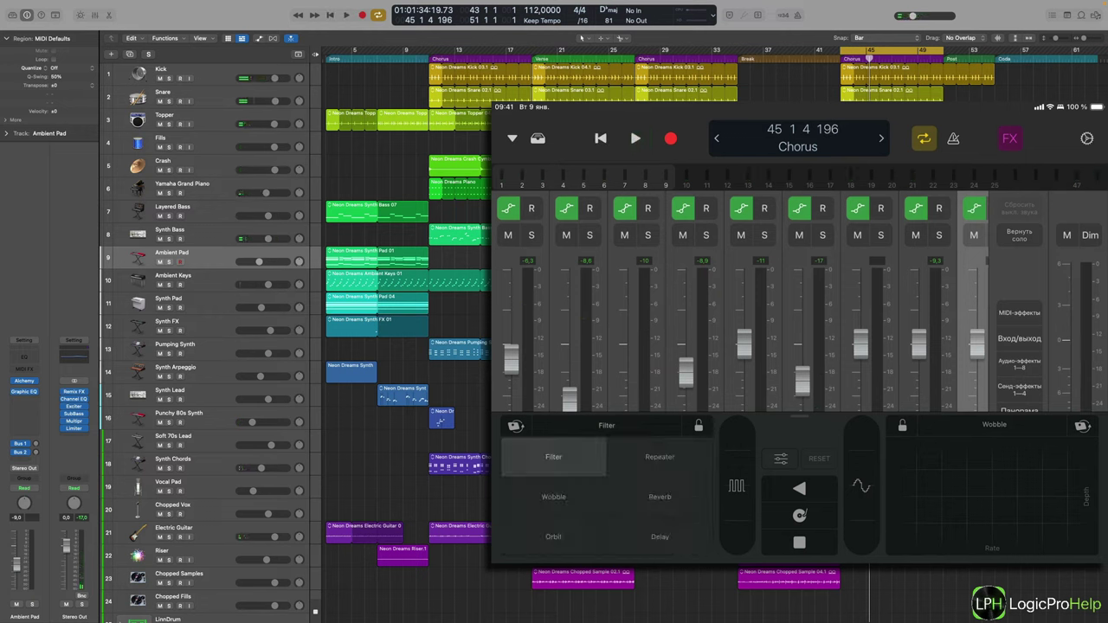
left_click(606, 425)
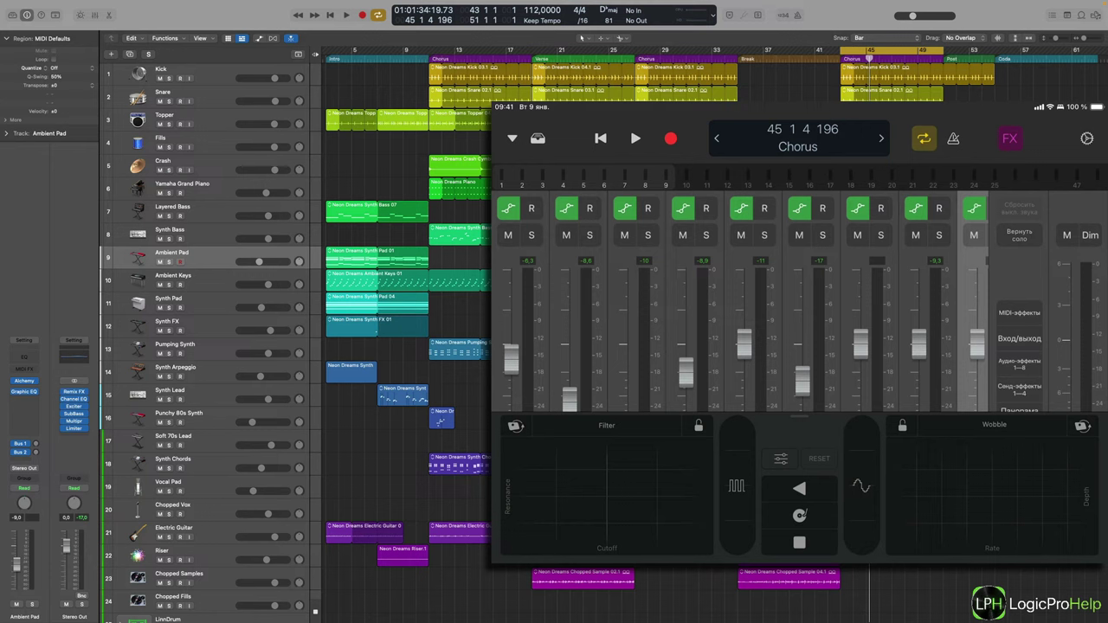
left_click_drag(554, 476, 519, 450)
left_click_drag(537, 537, 644, 463)
left_click_drag(995, 502, 995, 475)
- Show the effect choices of both XY pads, try Orbit in place of Filter and return that pad to Filter
left_click(993, 425)
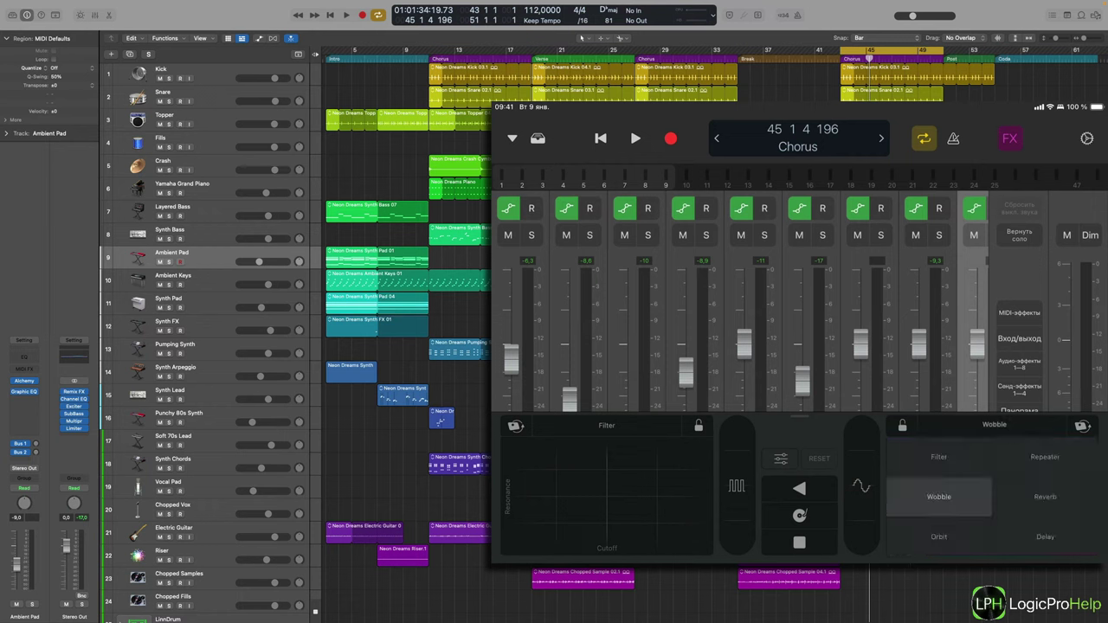
left_click(606, 424)
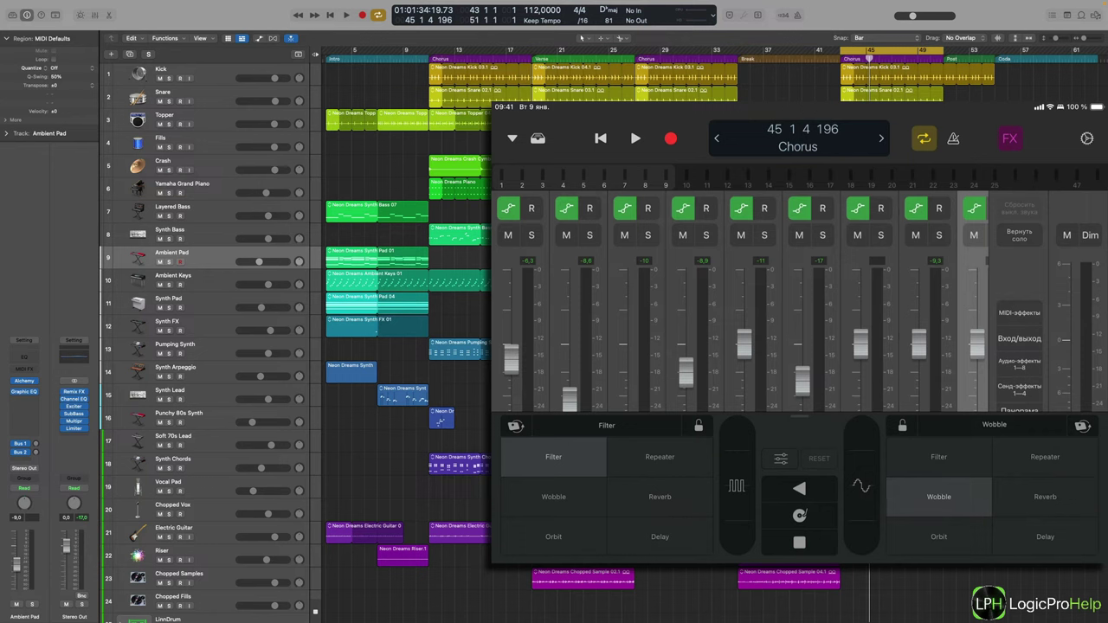
left_click(553, 536)
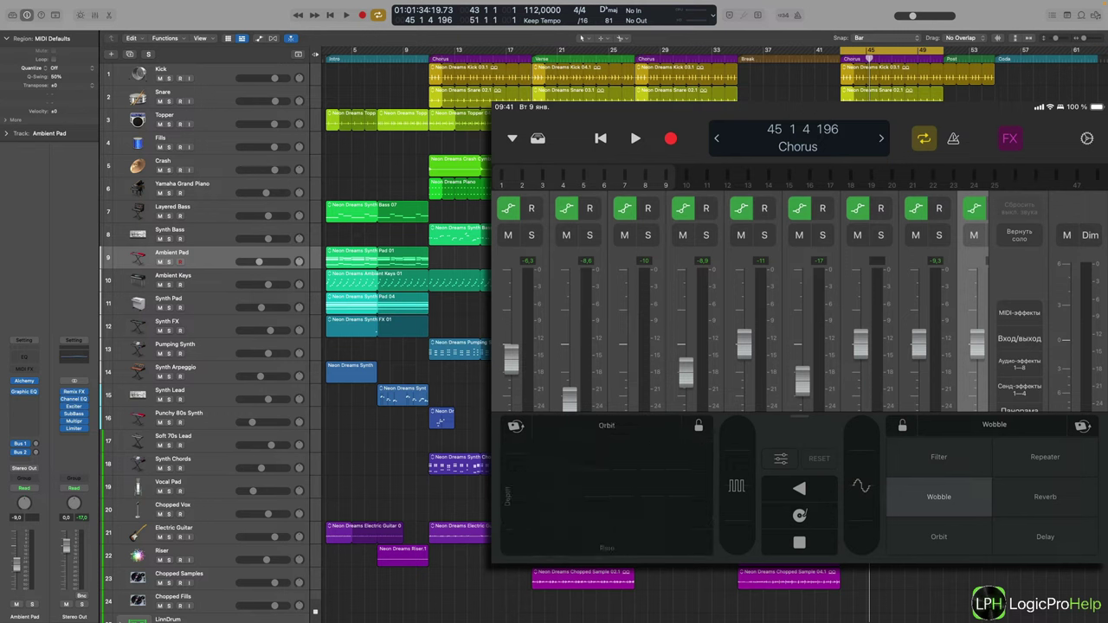
left_click_drag(589, 502, 666, 485)
left_click(606, 424)
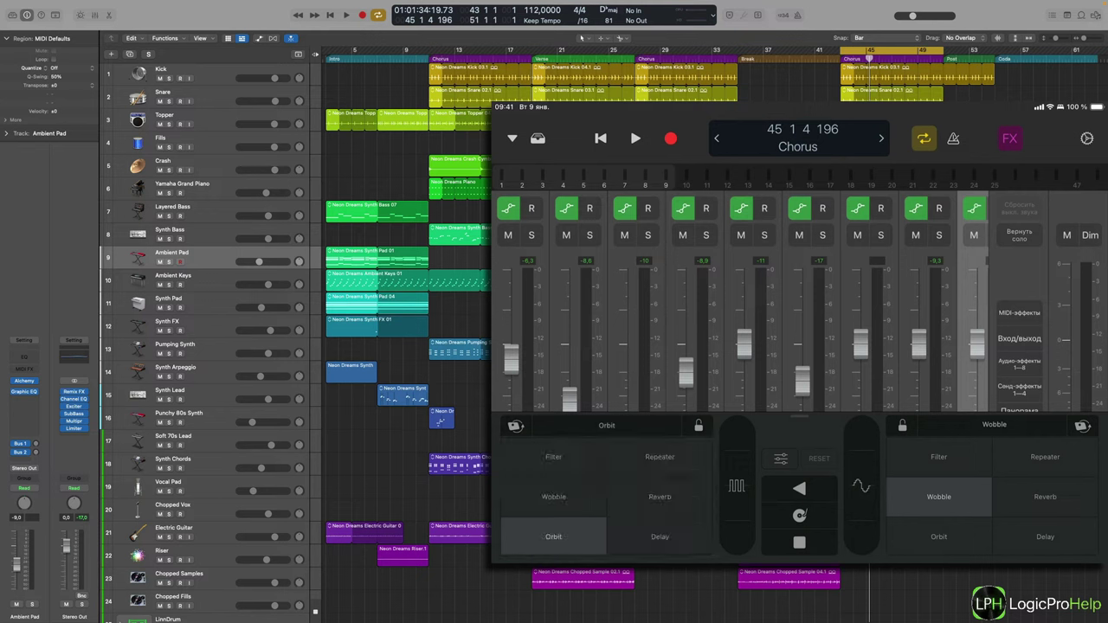
left_click(553, 457)
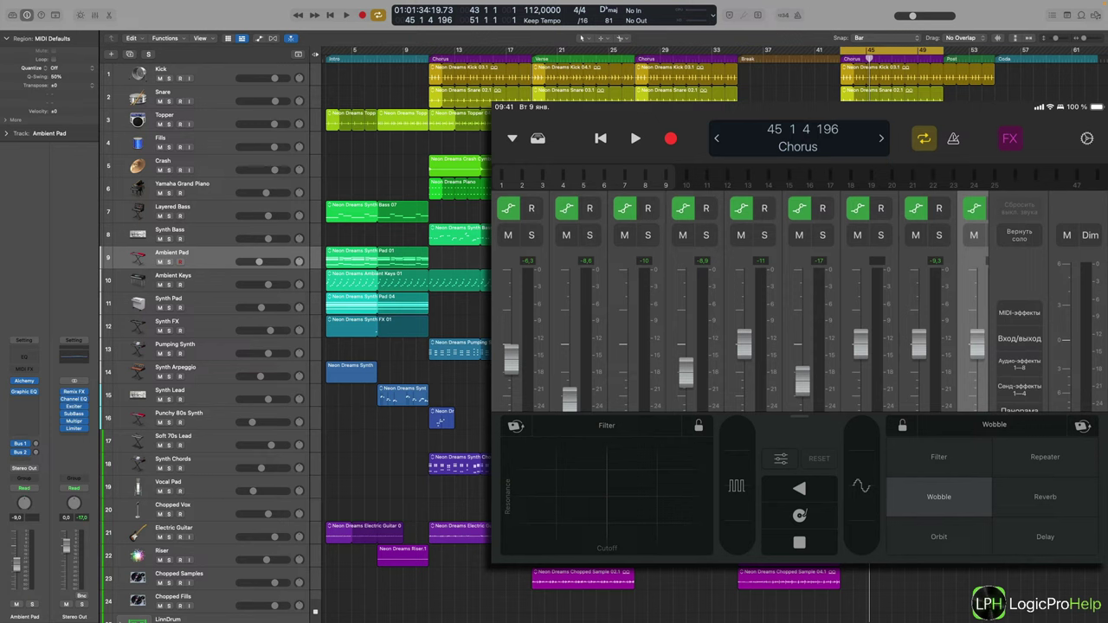
- Switch the Wobble XY pad to Orbit and try both pads and the two vertical effect sliders
left_click(938, 537)
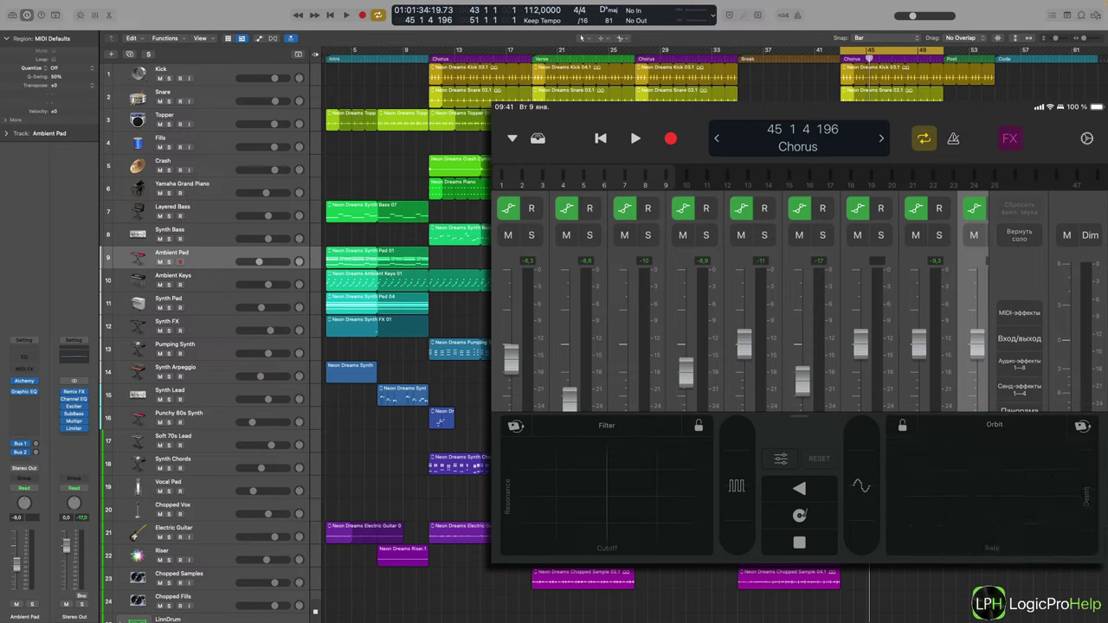
left_click(780, 458)
left_click(780, 457)
left_click_drag(597, 482, 662, 470)
left_click_drag(943, 472, 1009, 457)
left_click(862, 458)
left_click(738, 450)
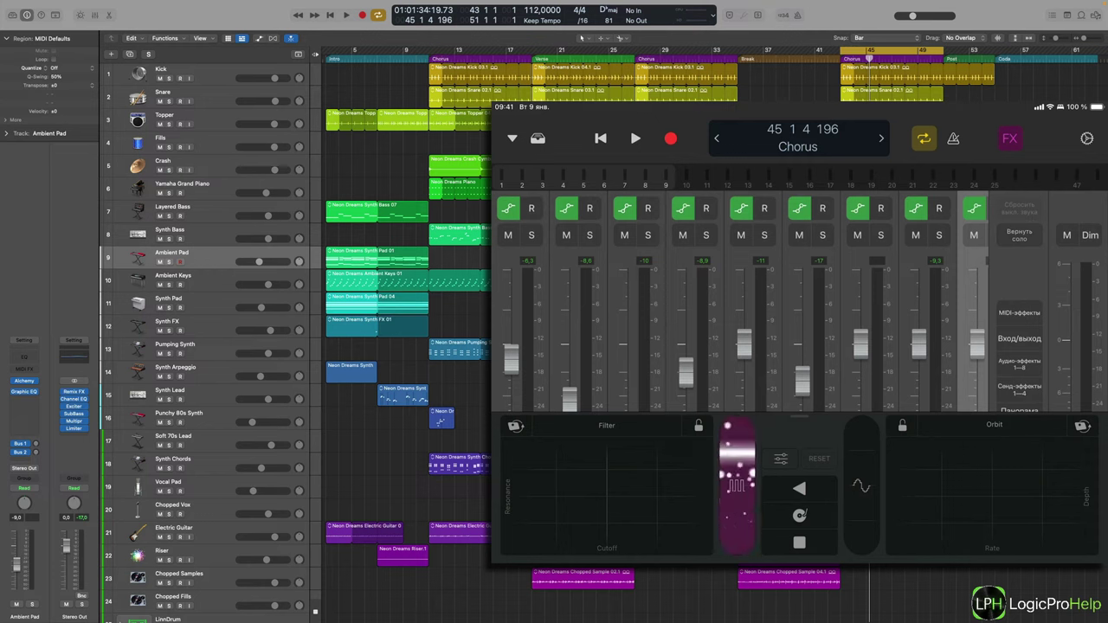
- Show the Remix FX effect settings, try Reverse times of 1/4 and 1/2 and trigger the Reverse effect
left_click(779, 459)
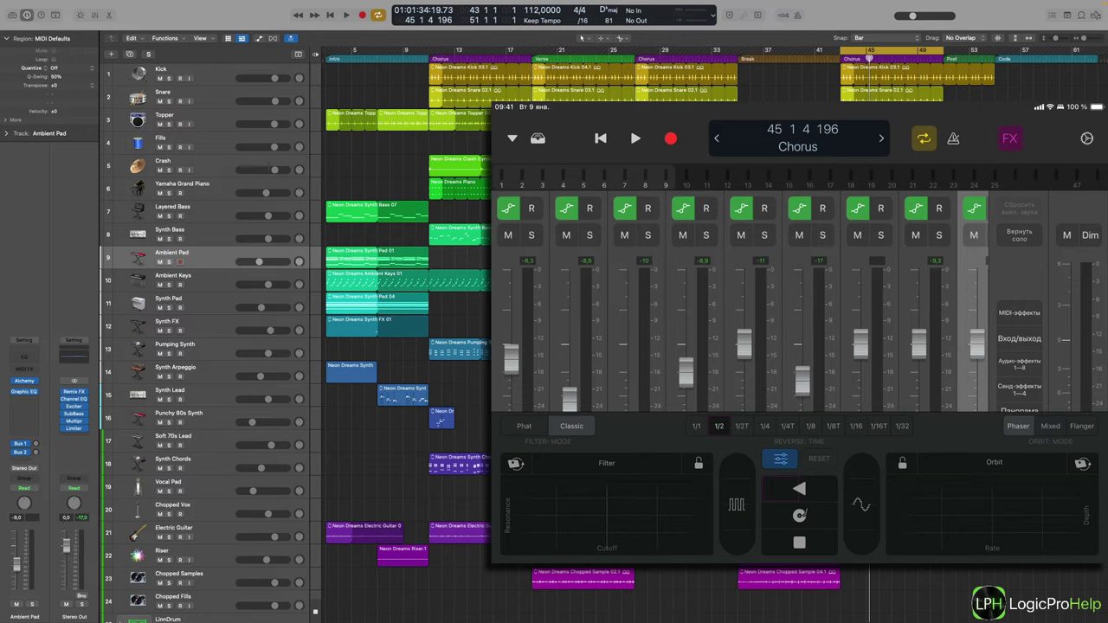
left_click(780, 459)
left_click(780, 422)
left_click(764, 426)
left_click(719, 426)
left_click(798, 489)
- Change the Reverse time in Remix FX to 1/4, and finally to 1/1
left_click(764, 425)
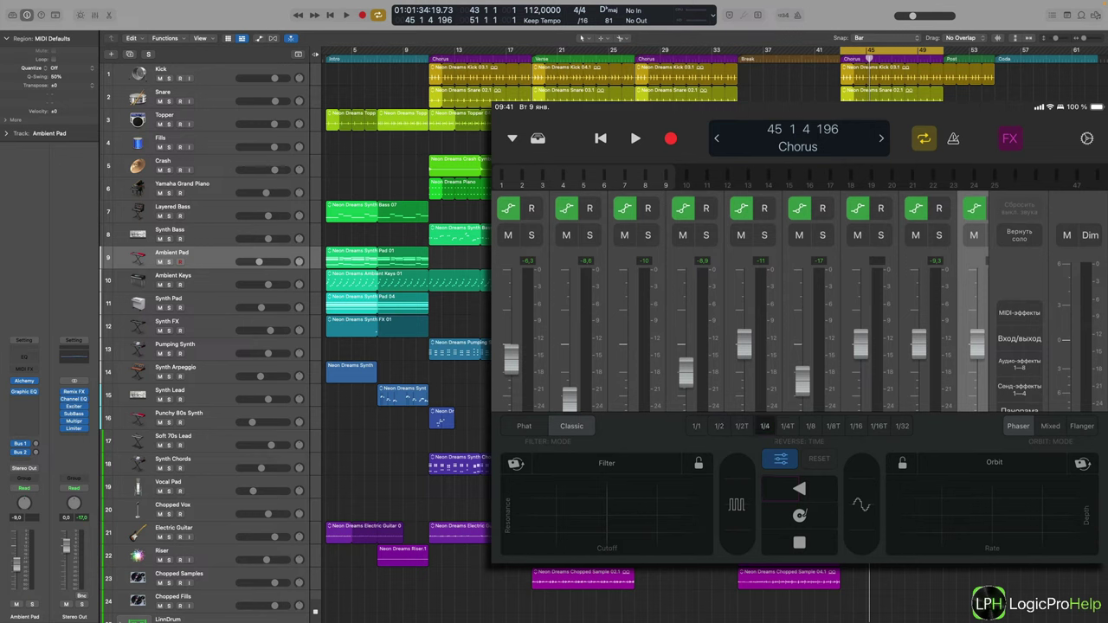
left_click(719, 425)
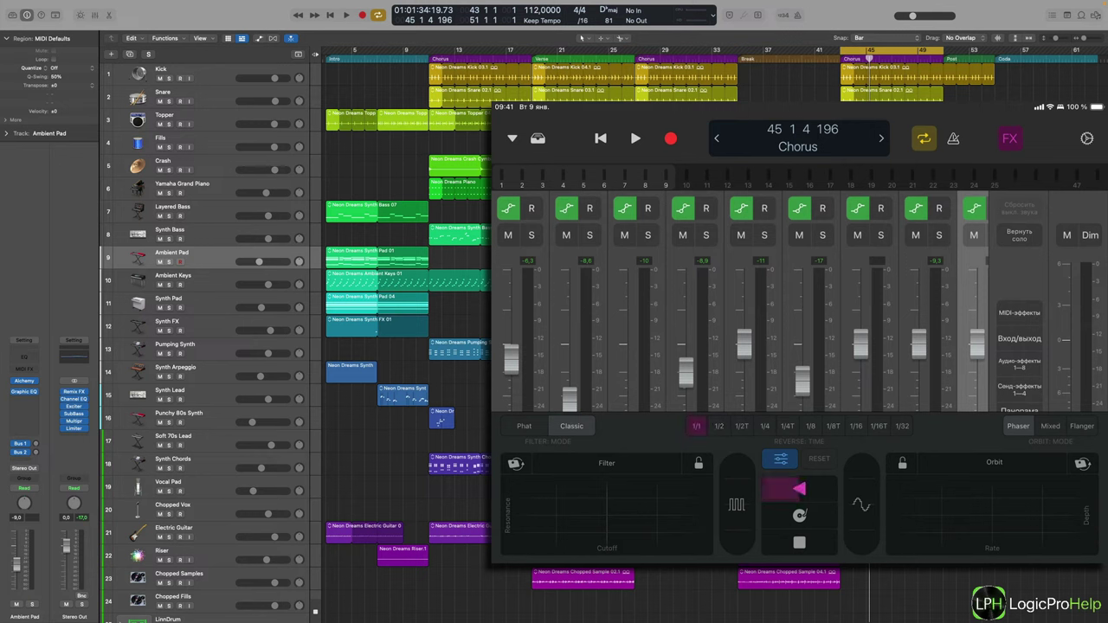
left_click(695, 425)
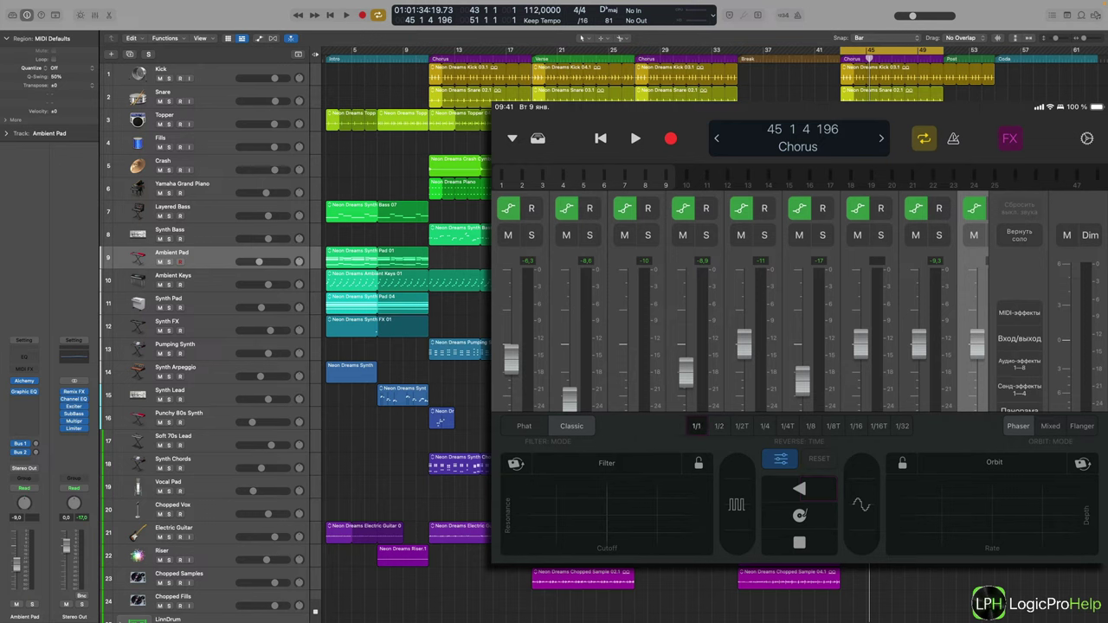
- Try effect times of 1/8, 1/16, 1/4 and 1/1 in the Remix FX settings, ending with Tape Stop at 1/2
left_click(810, 426)
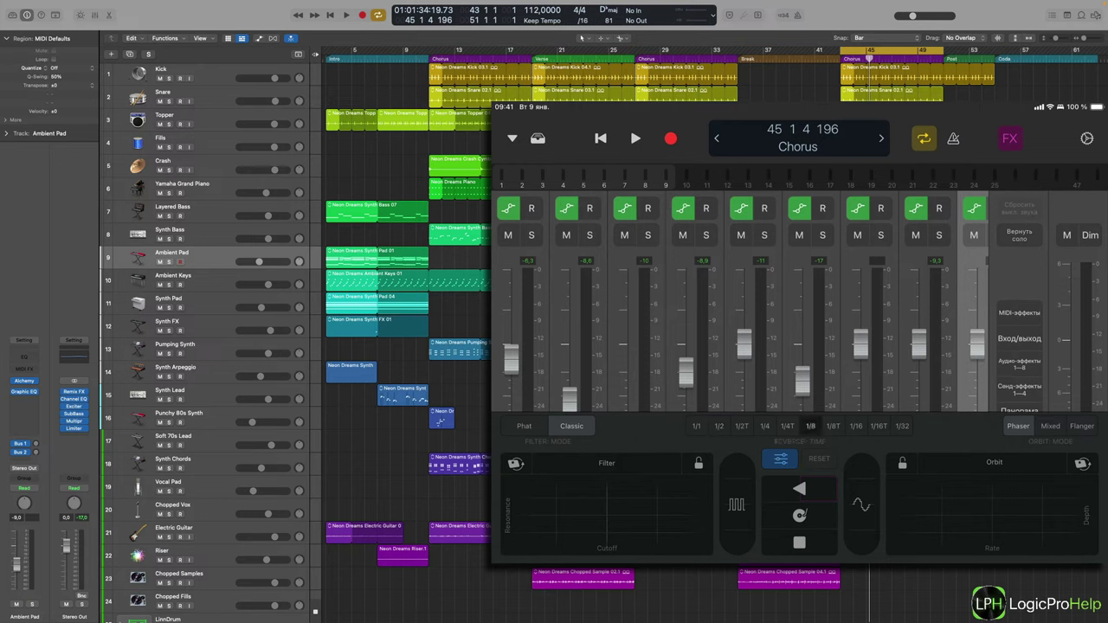
left_click(855, 425)
left_click(764, 426)
left_click(810, 426)
left_click(696, 426)
left_click(718, 426)
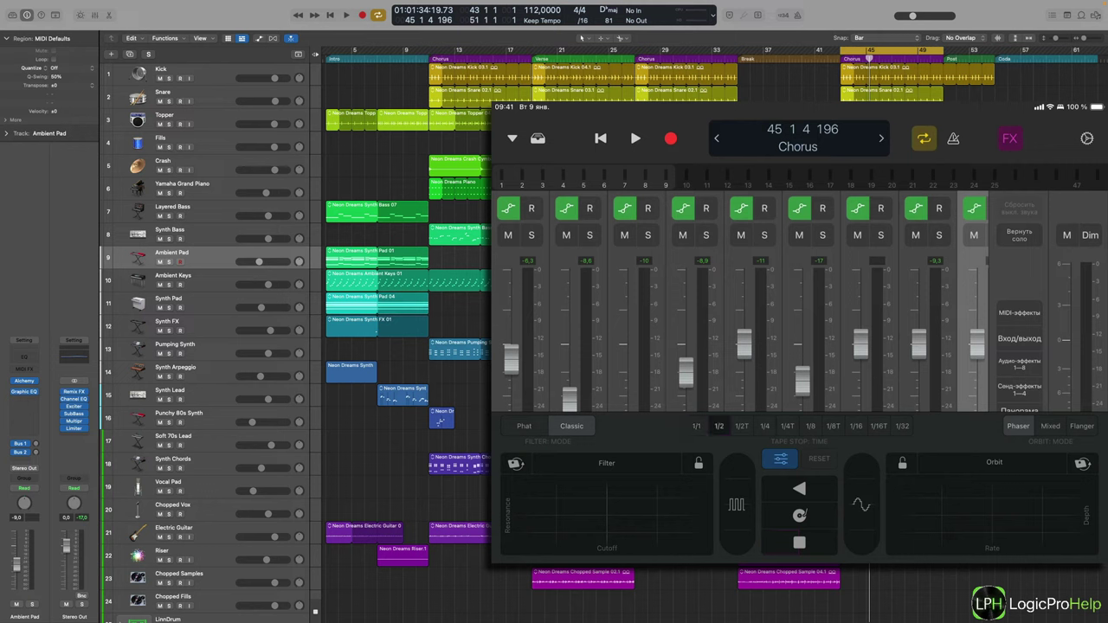
- Show the Bitcrusher settings in Remix FX and switch its mode to Extreme
left_click(799, 516)
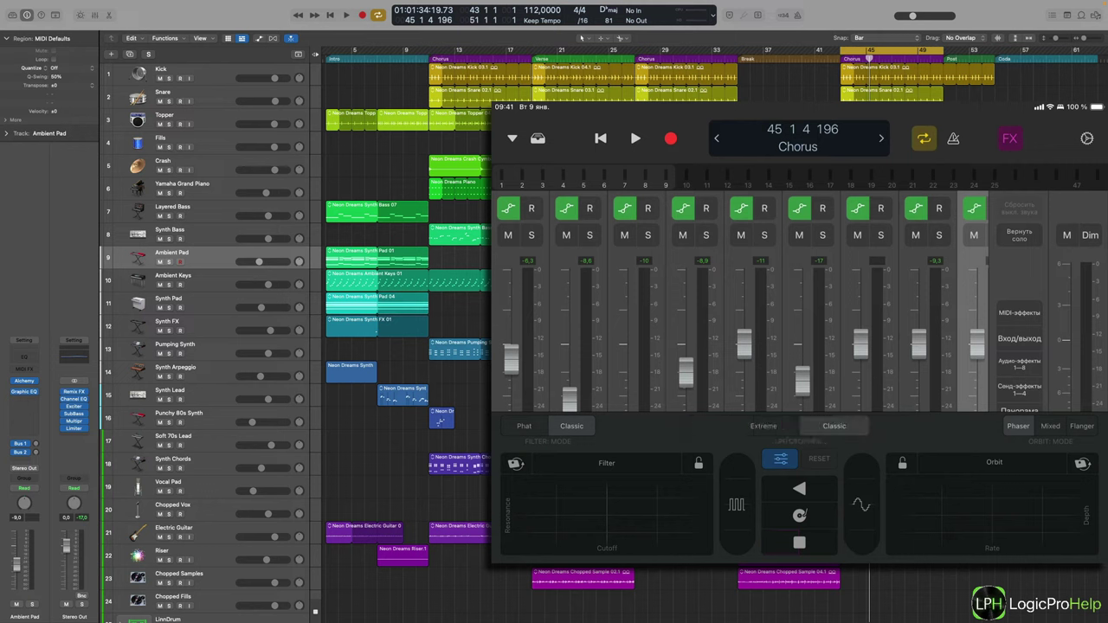
left_click(862, 503)
left_click(763, 426)
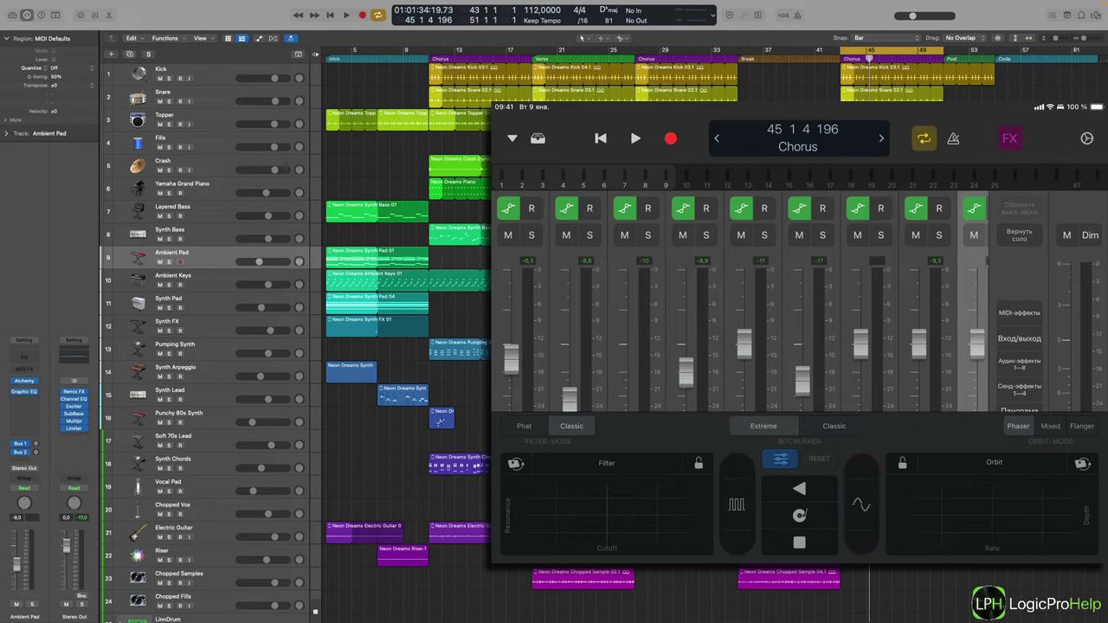
left_click(861, 505)
- Try the Gater's straight, mixed and triplet note values while using its slider, ending with the straight note value
left_click(736, 505)
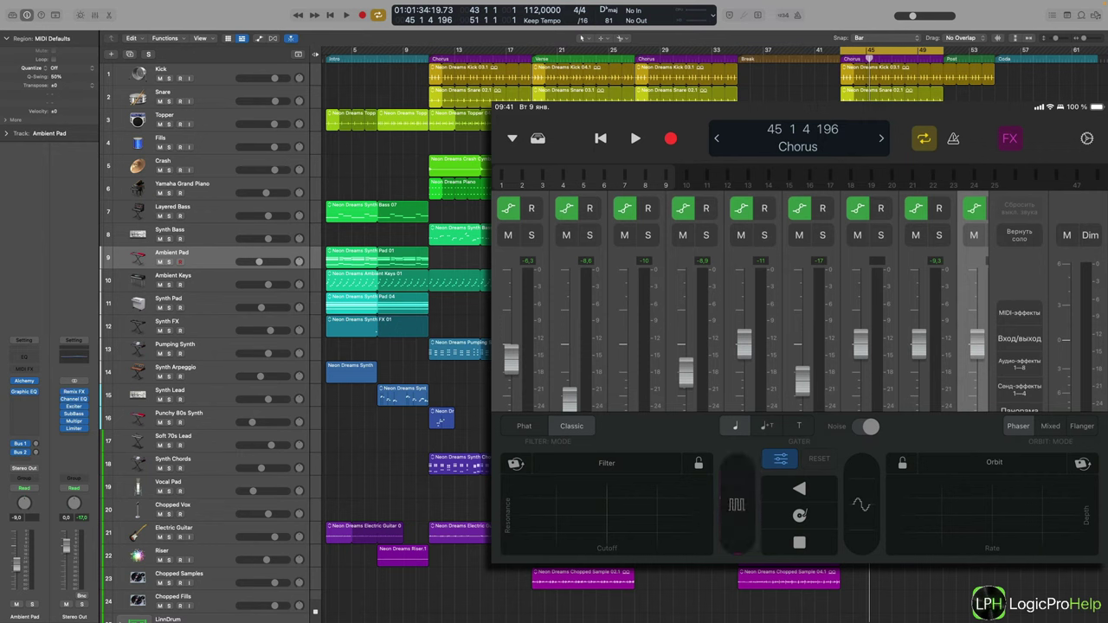
left_click(798, 426)
left_click(735, 425)
left_click(736, 519)
left_click(736, 535)
left_click(765, 426)
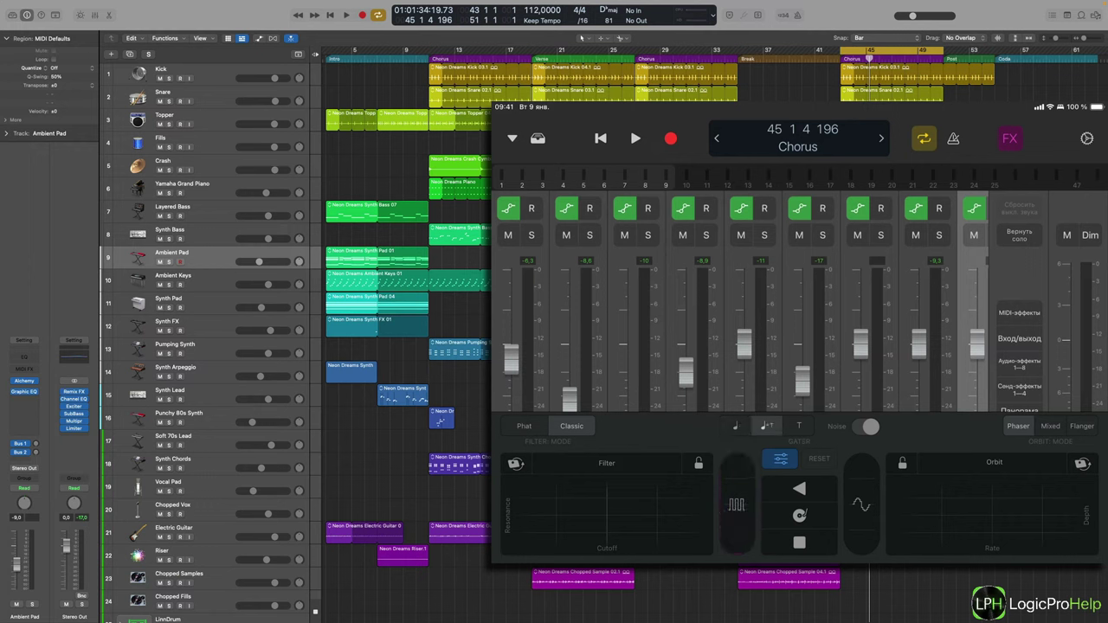
left_click(798, 426)
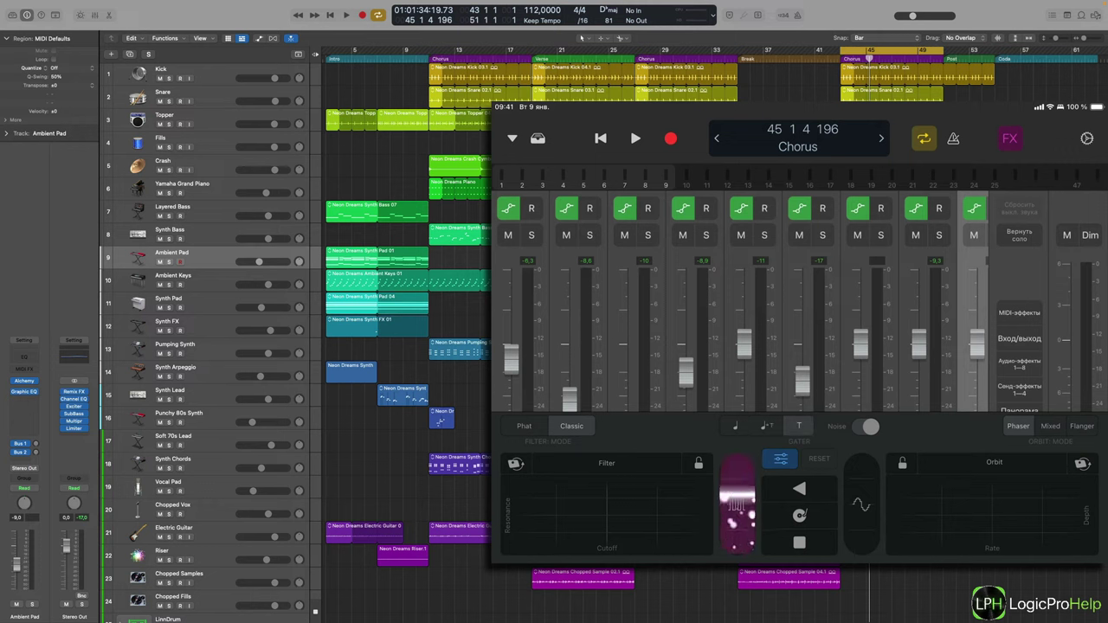
left_click(734, 426)
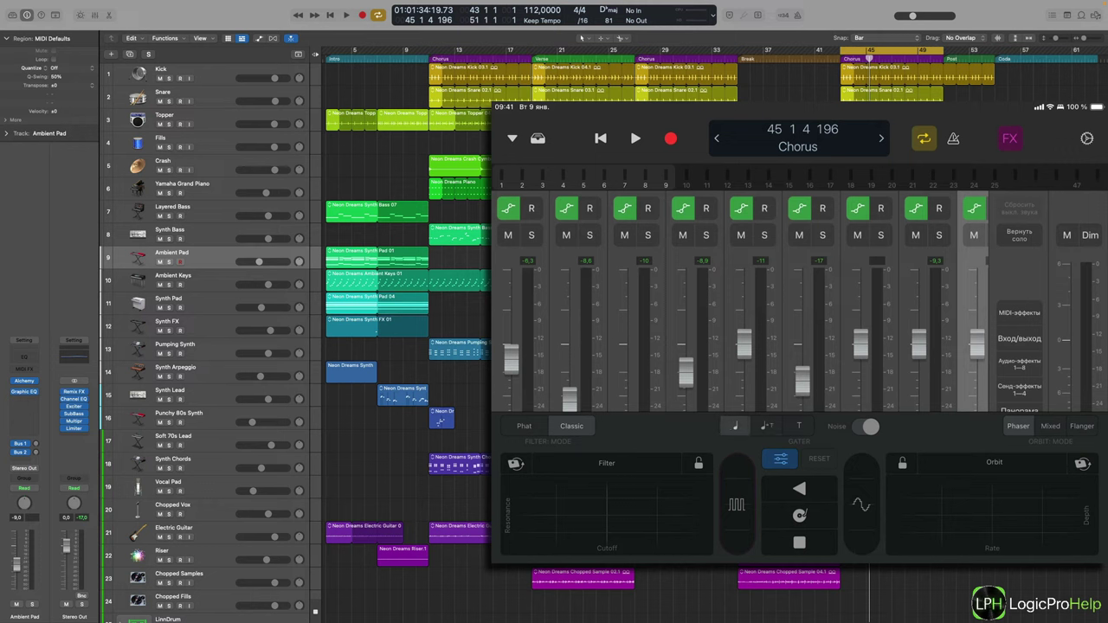
- Keep Orbit on the second XY pad and compare its Phaser, Mixed and Flanger modes, ending with Mixed
left_click(993, 461)
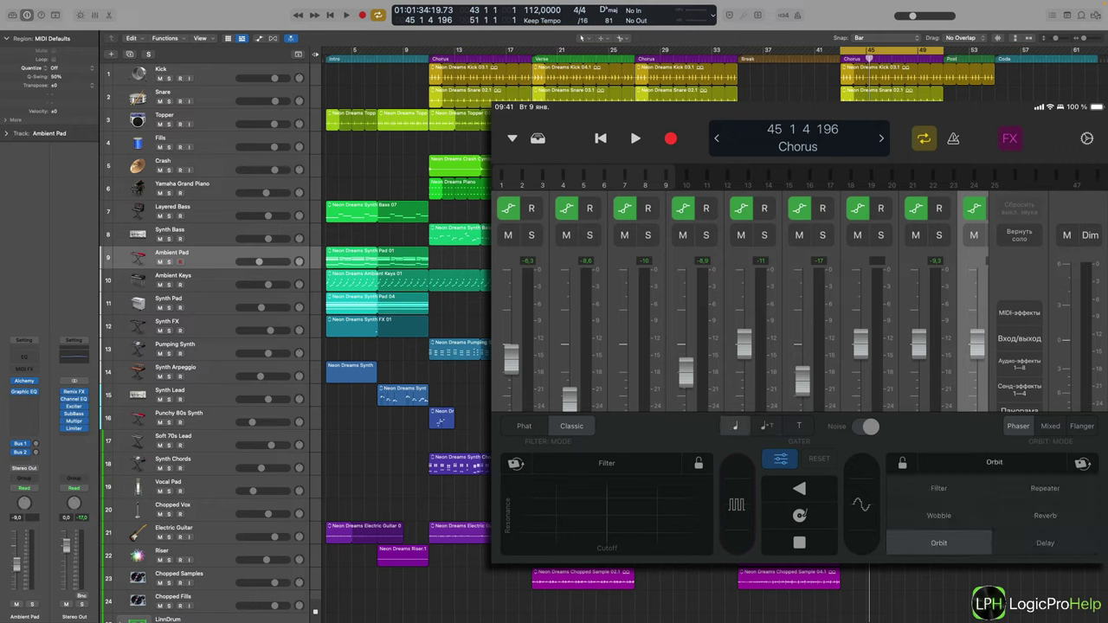
left_click(938, 542)
left_click(1050, 426)
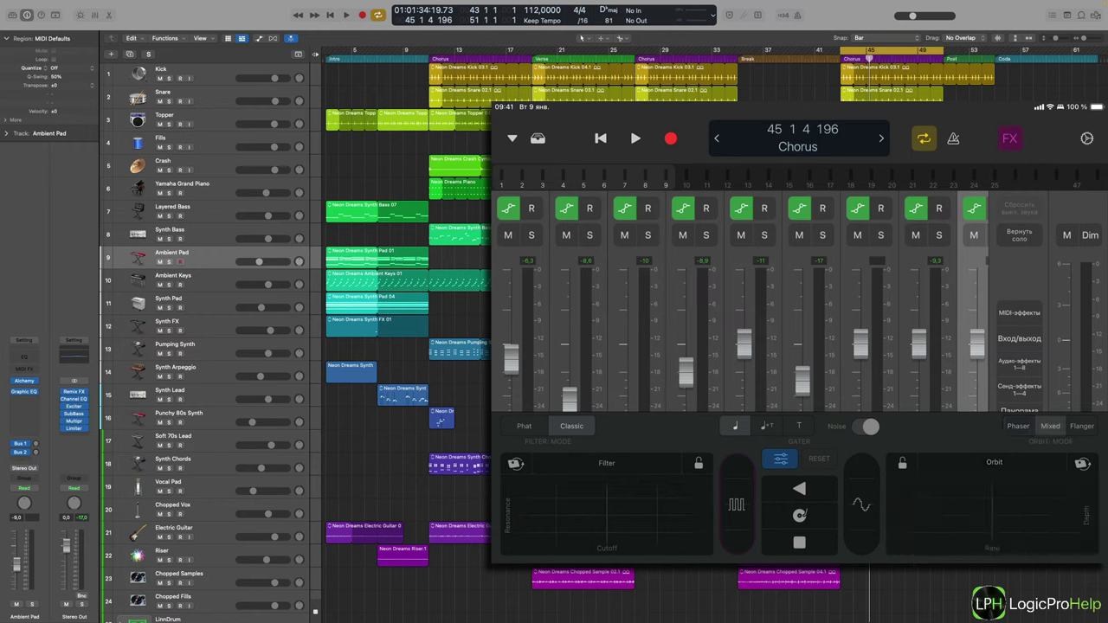
left_click(1082, 426)
left_click(1049, 426)
left_click(1017, 426)
left_click(1050, 426)
left_click(1018, 426)
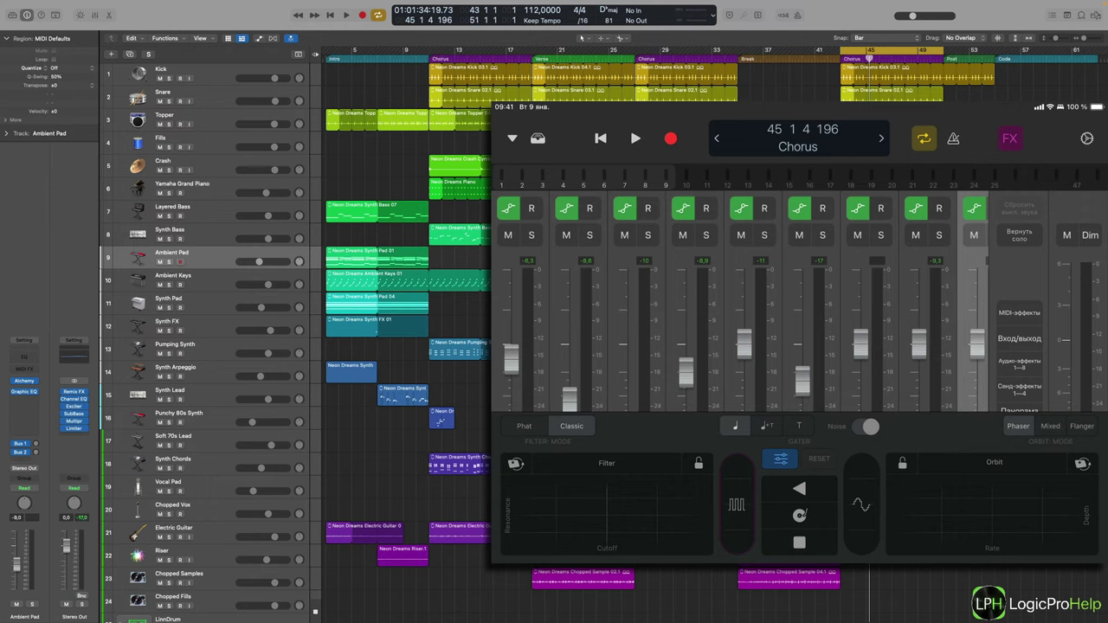
left_click(1081, 426)
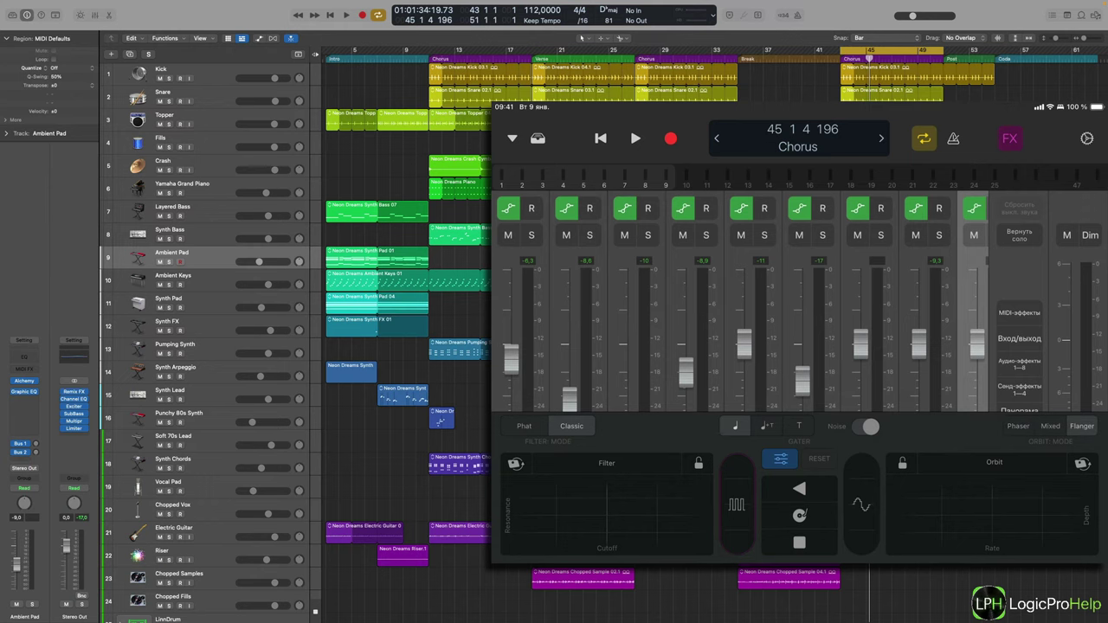
left_click(1049, 426)
left_click_drag(1021, 520, 995, 507)
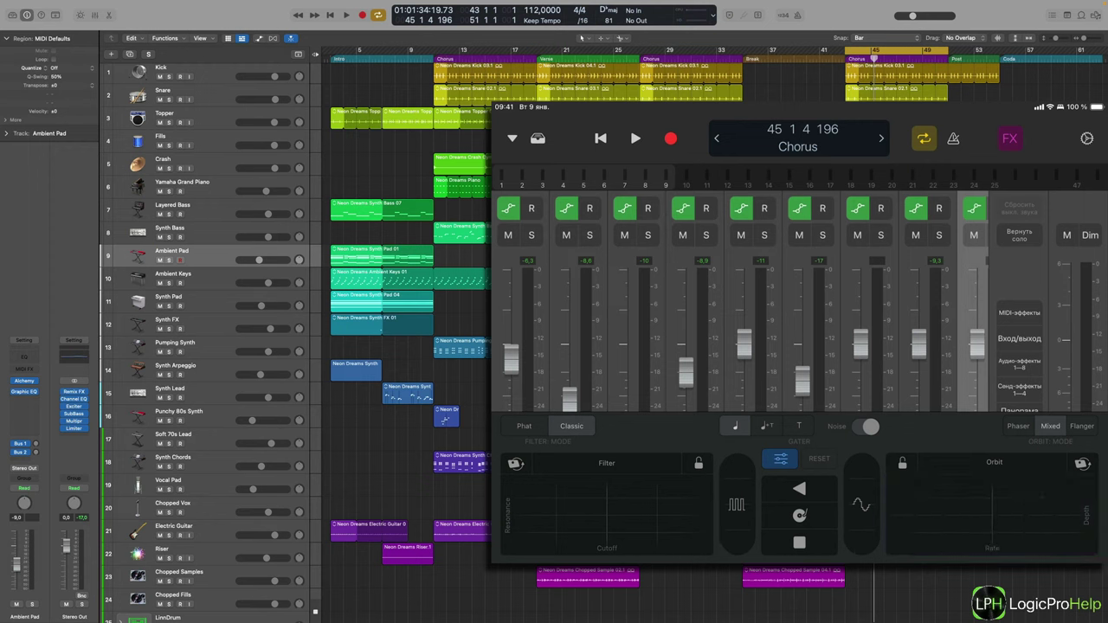
- Hide the effect settings, open the Stereo Out's Remix FX plug-in window and move it beside the remote view
scroll(800, 474, "down", 2)
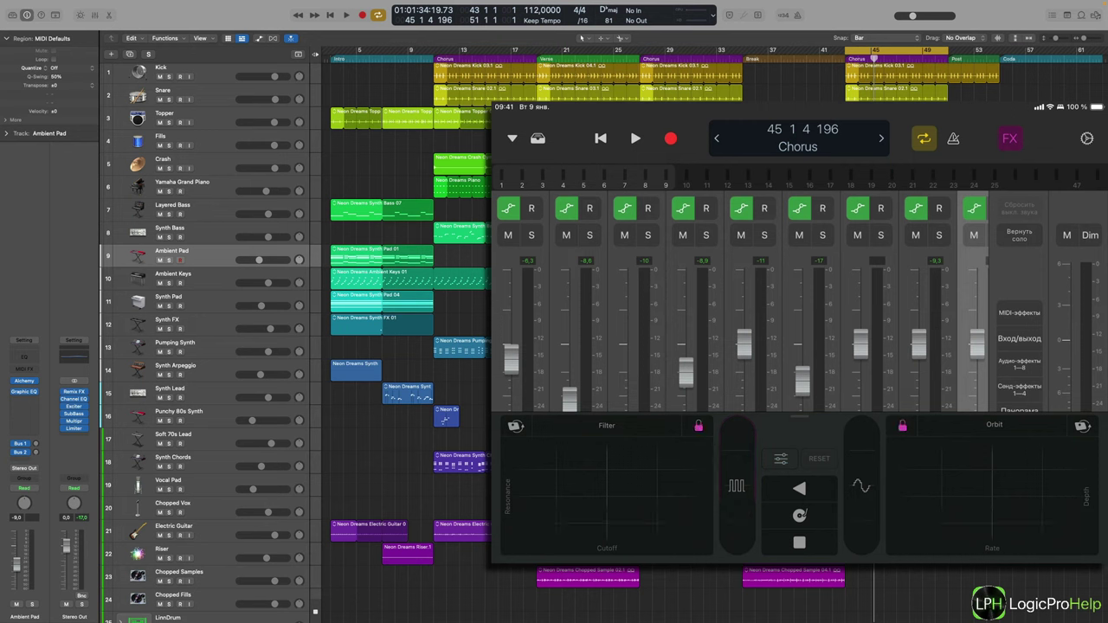
left_click(74, 394)
left_click_drag(448, 309, 330, 196)
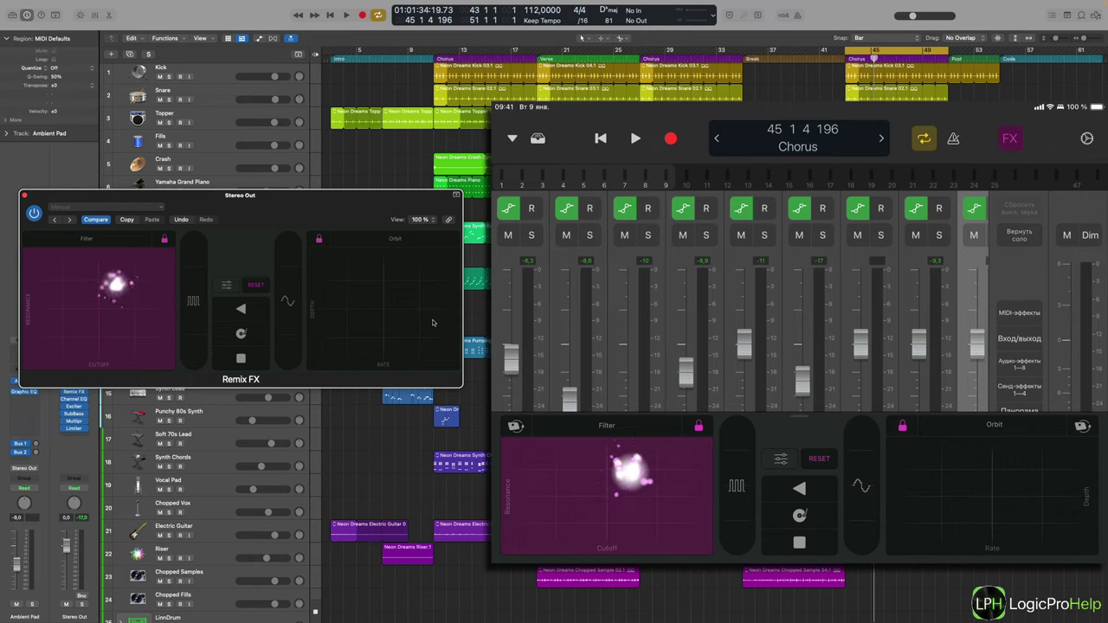
- Play the chorus with the Filter and Orbit pads locked, reset the effects and stop playback
key("space")
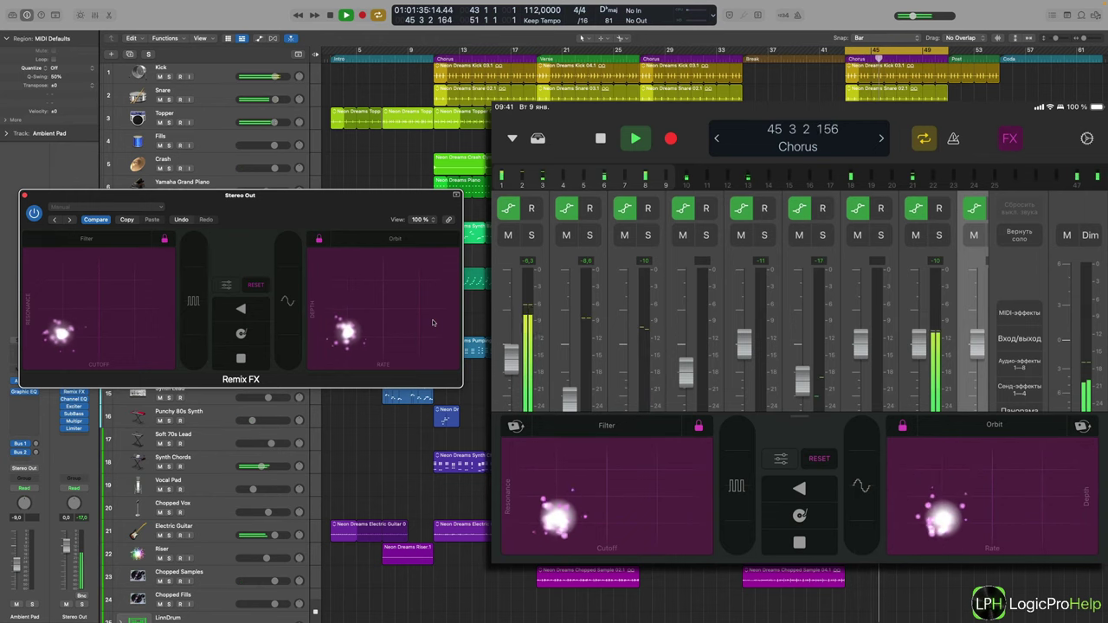
key("space")
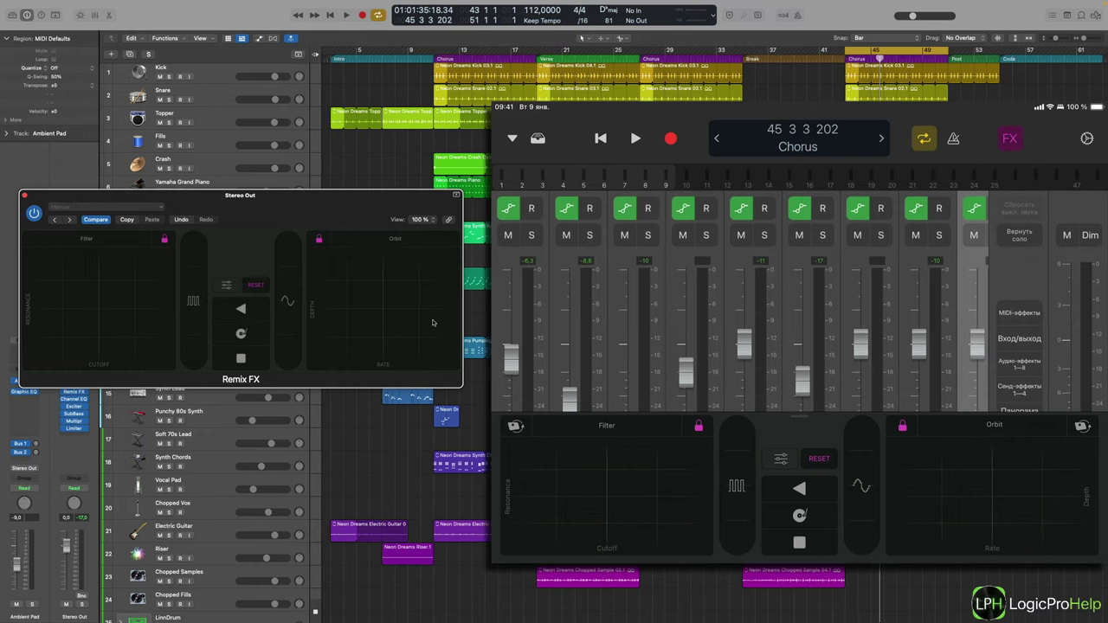
key("space")
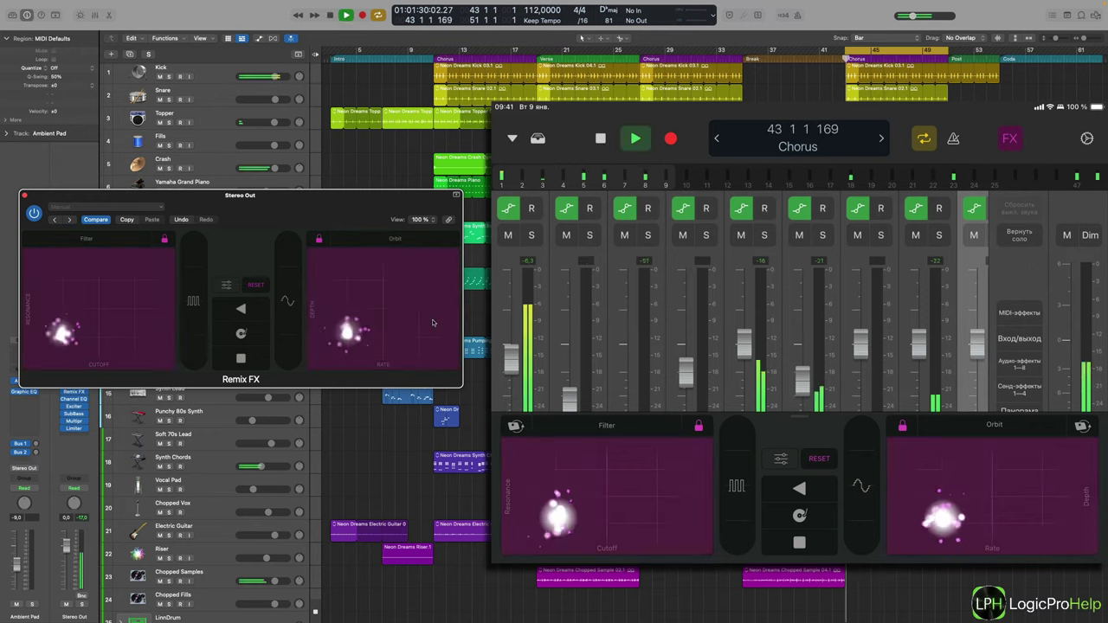
key("space")
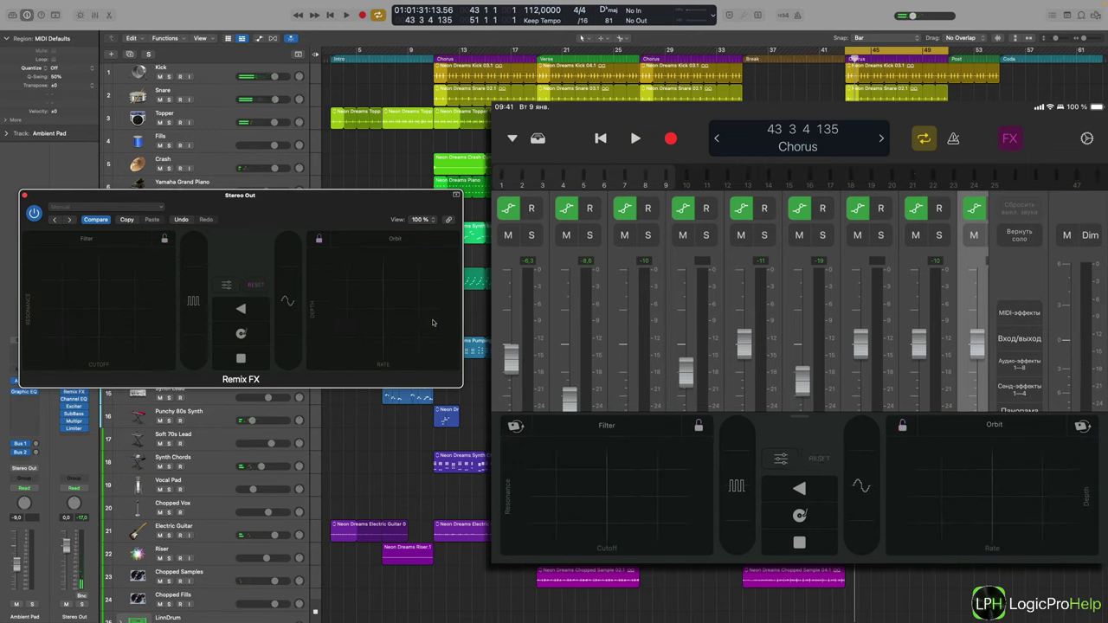
- Play the chorus while trying motion control of the Filter and Orbit pads with their locks on
key("space")
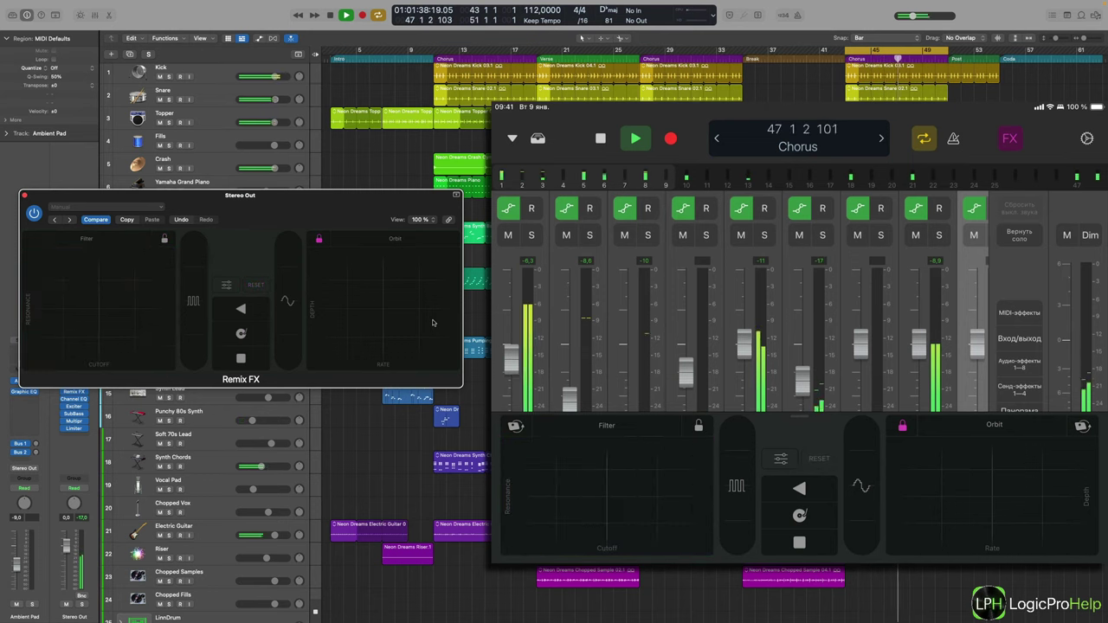
key("space")
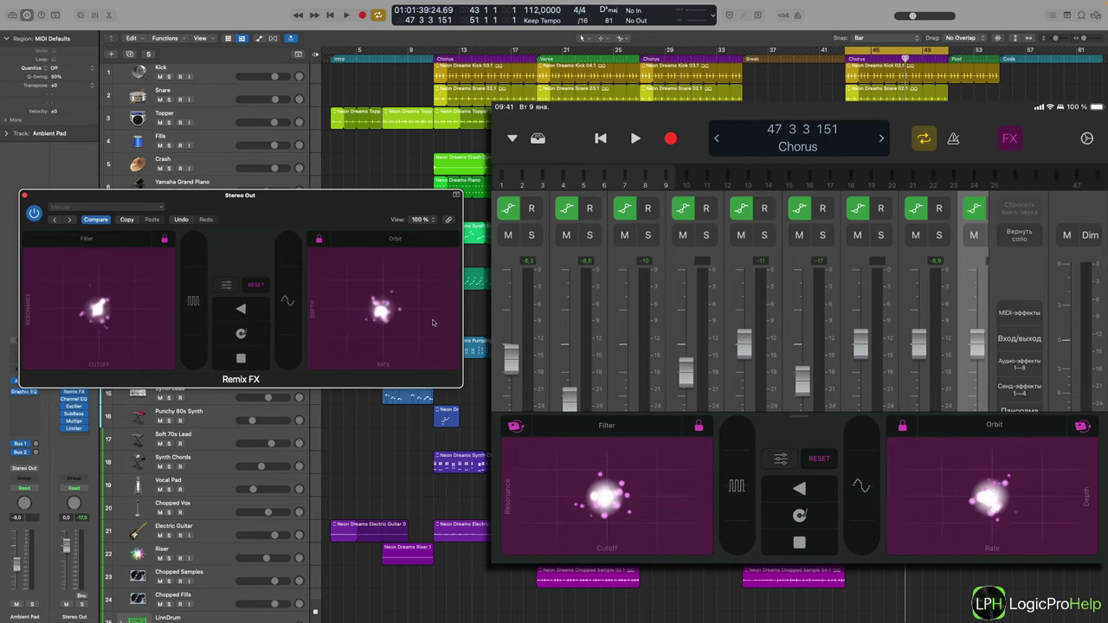
key("space")
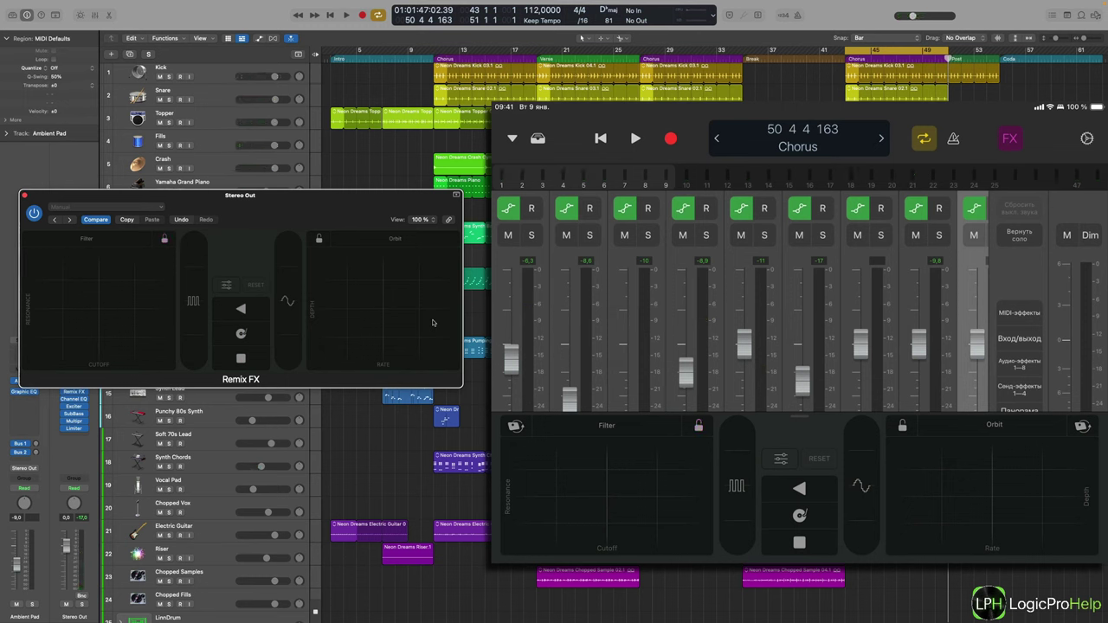
- Reposition the Remix FX plug-in window and try its Filter and Orbit pads on the computer, including during playback
left_click_drag(259, 210, 280, 249)
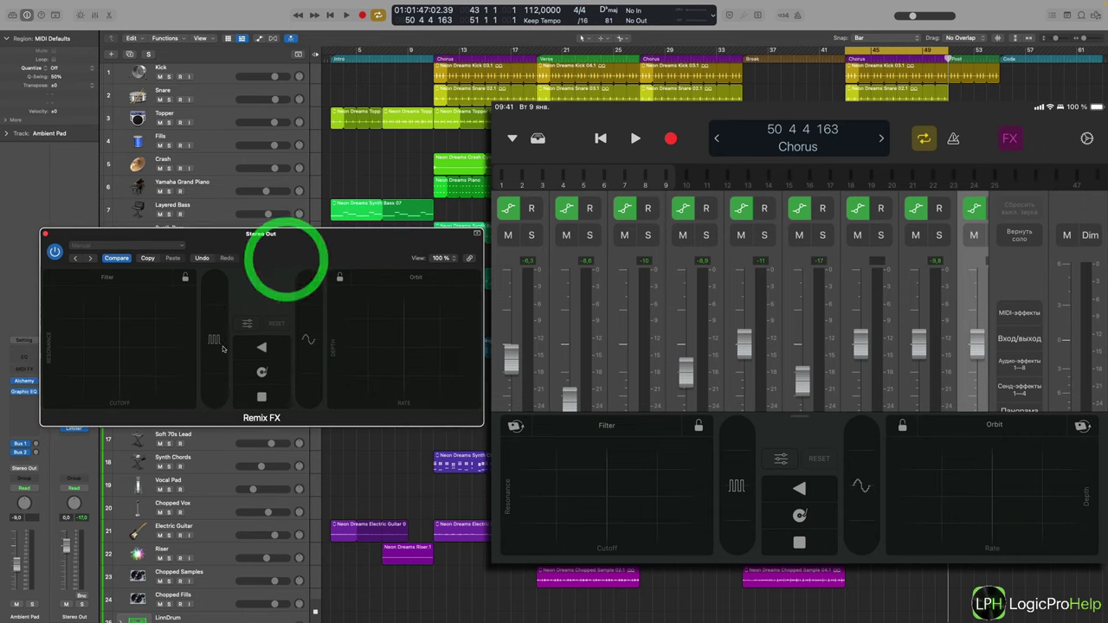
left_click(358, 215)
left_click_drag(337, 234, 346, 234)
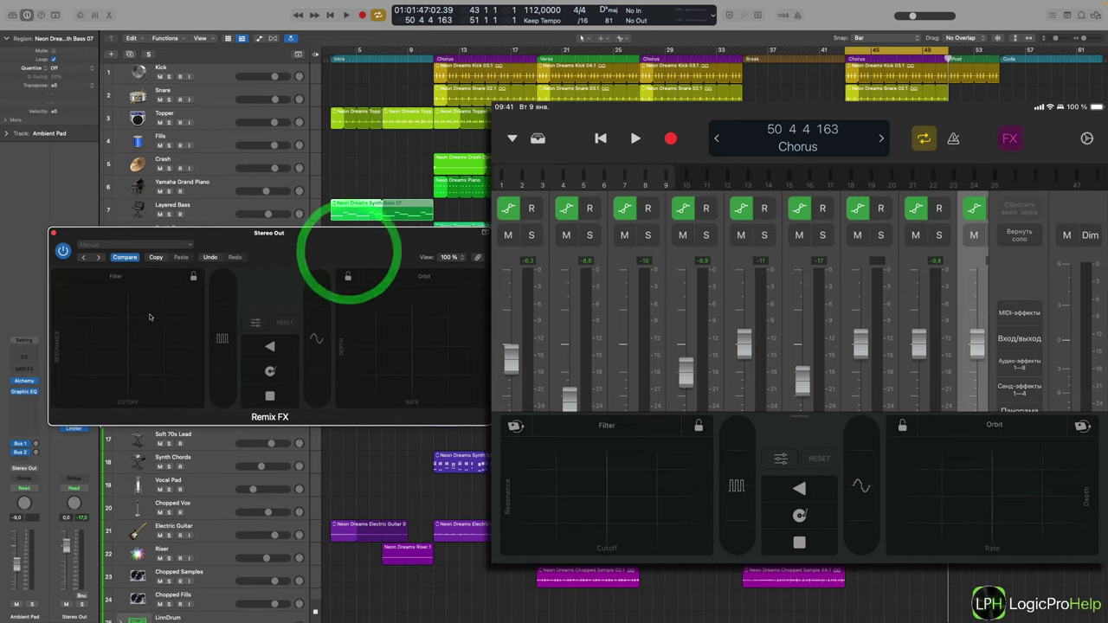
left_click(111, 334)
left_click(403, 329)
left_click(118, 340)
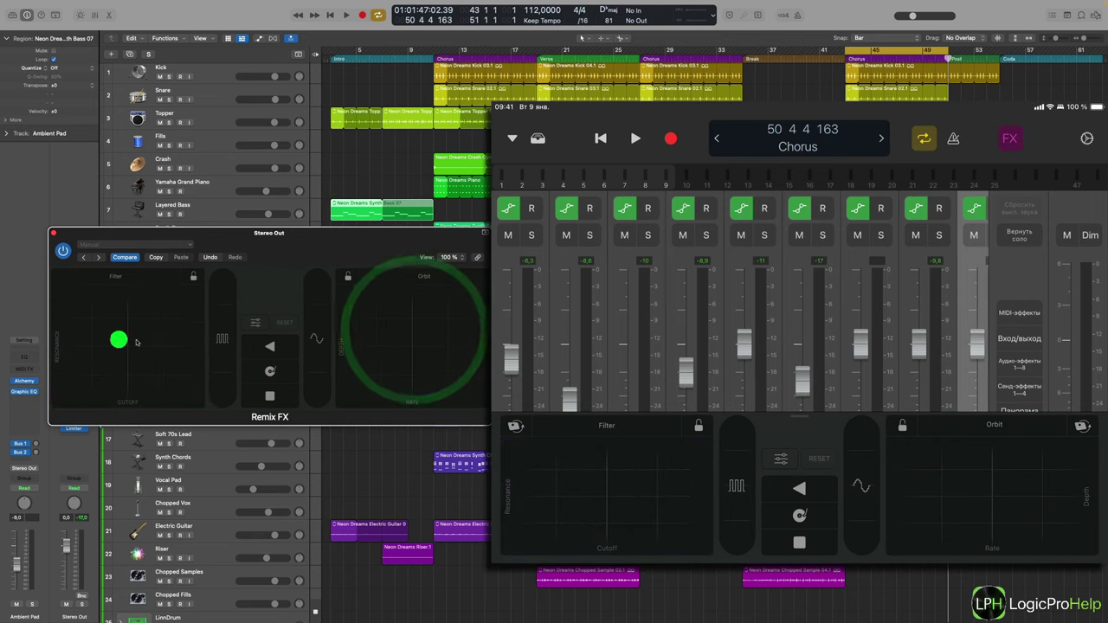
left_click(159, 335)
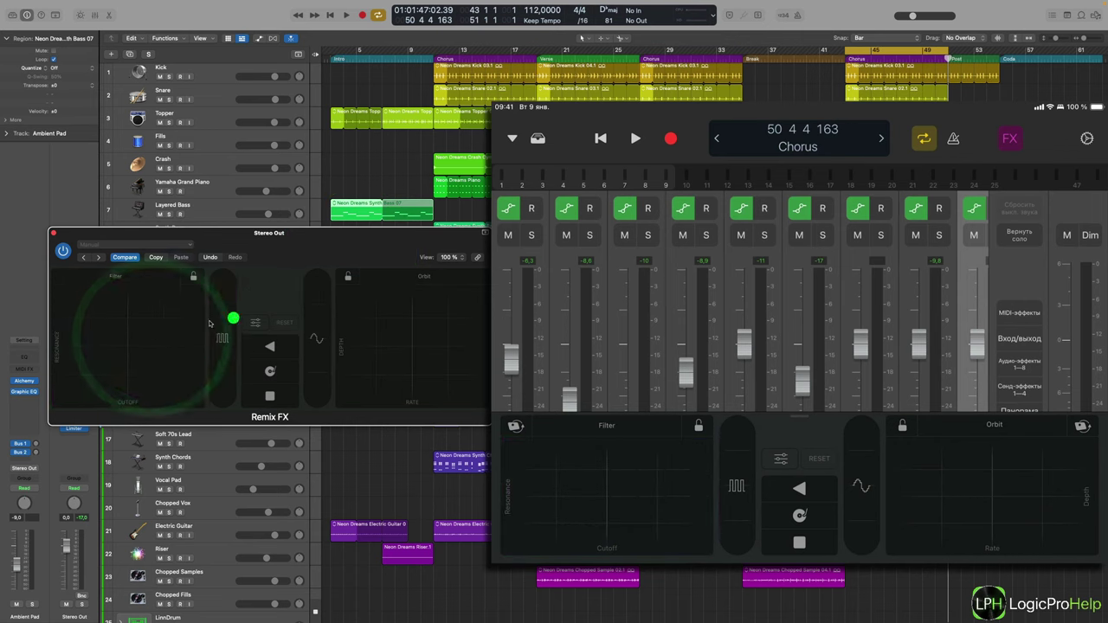
left_click(173, 337)
left_click(428, 346)
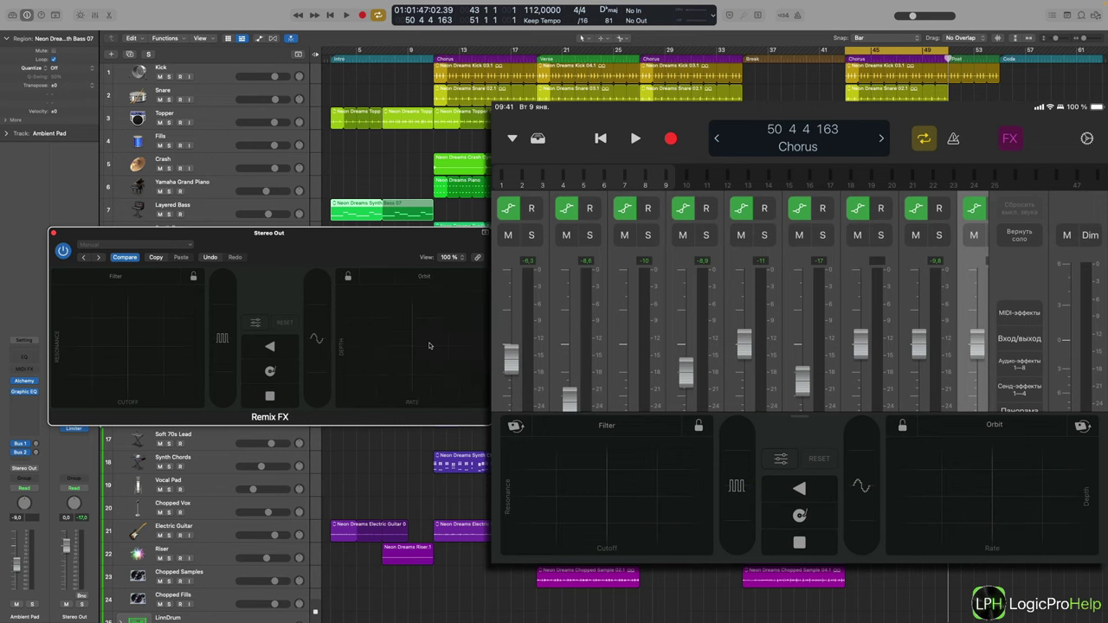
key("space")
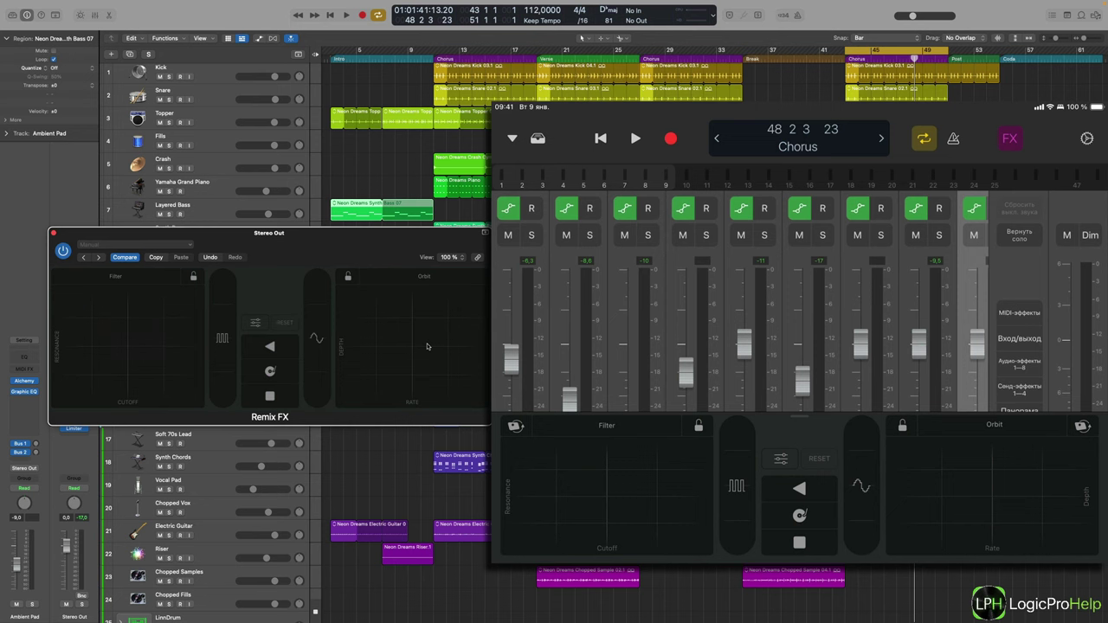
- Create an arrangement track for the Stereo Out channel from the Mixer and set its automation mode to Latch
left_click(96, 15)
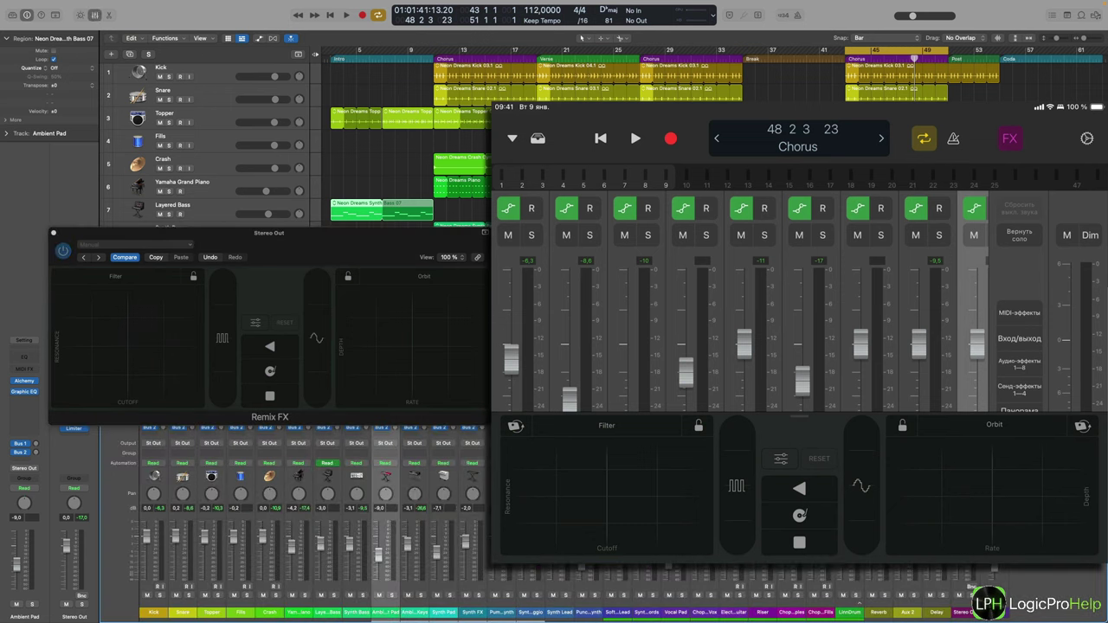
left_click(967, 610)
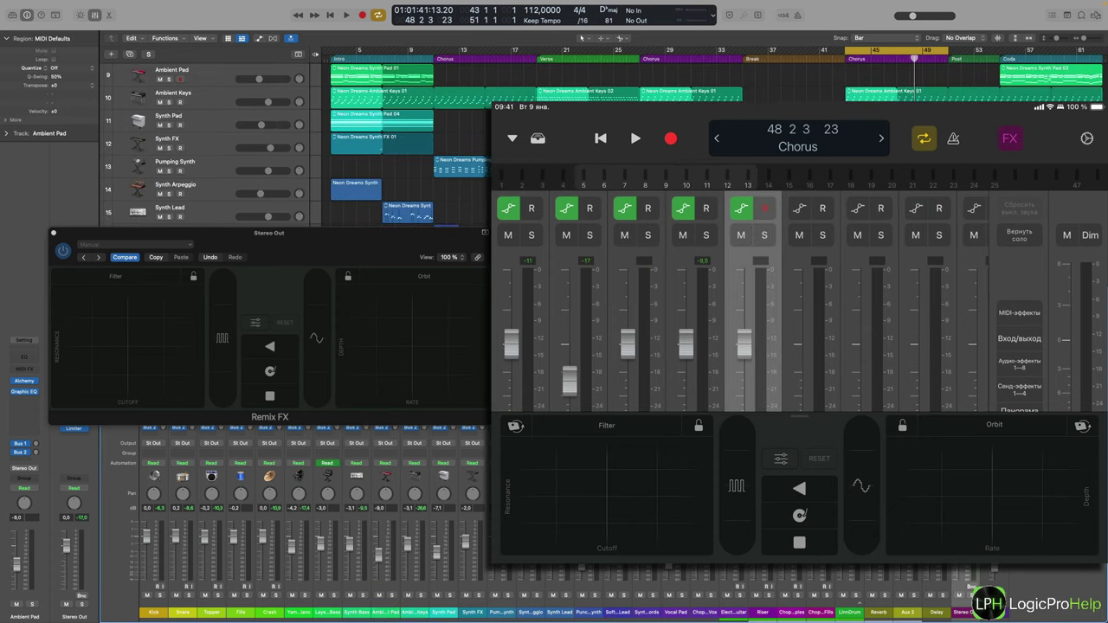
left_click(95, 16)
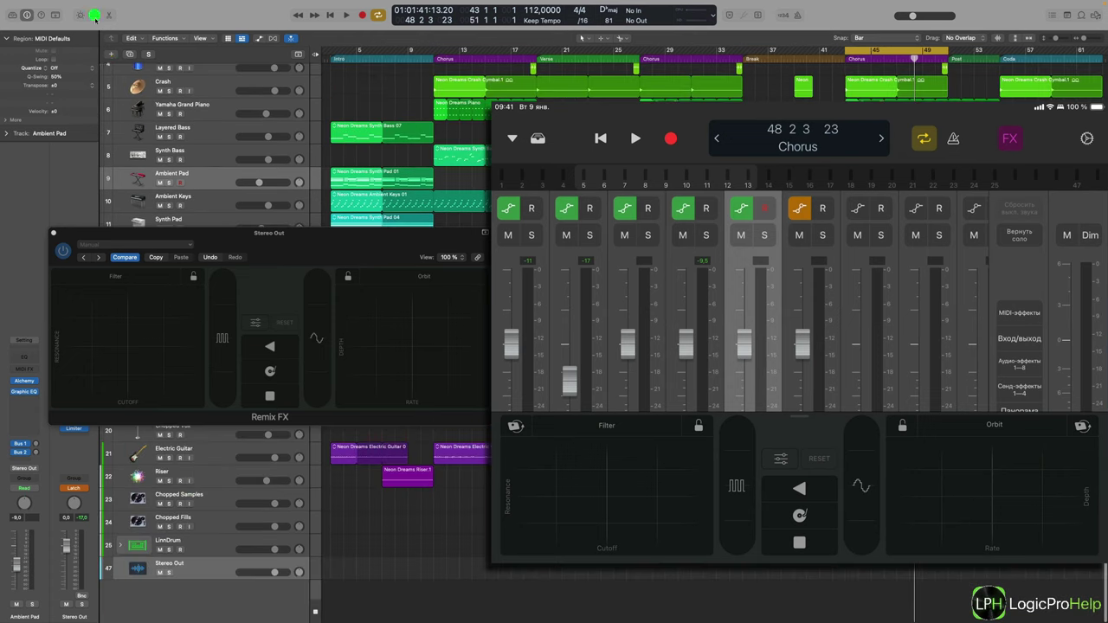
- Move the Remix FX window aside, select the Stereo Out track and show the tracks' automation
left_click_drag(109, 233, 482, 234)
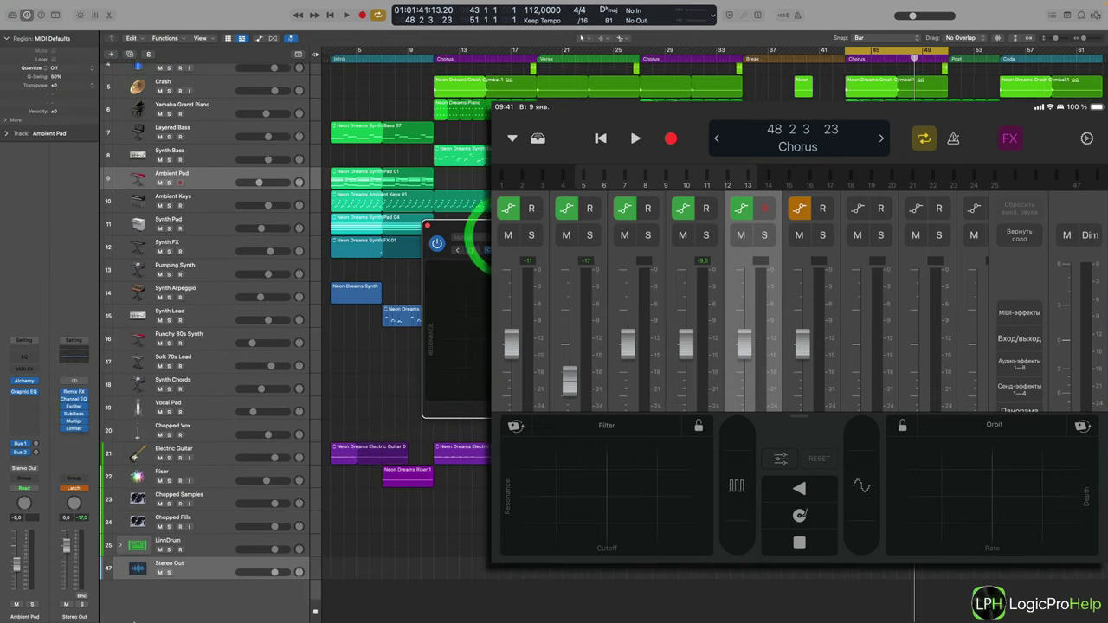
left_click(188, 566)
left_click(259, 38)
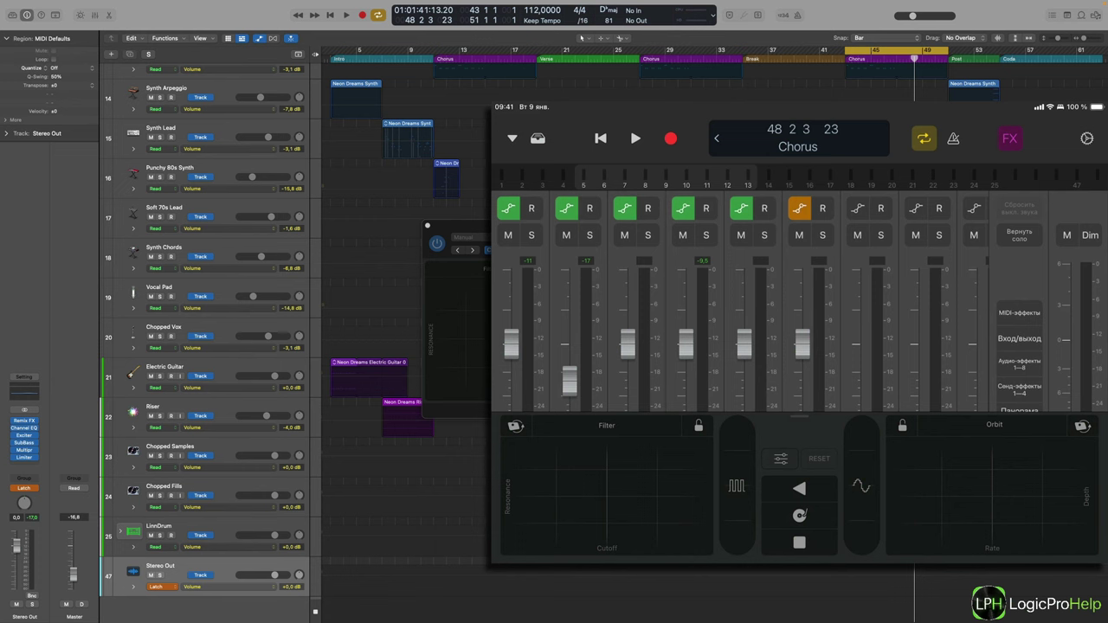
- Record Remix FX automation on Stereo Out over the chorus using the Orbit and Filter pads and both vertical sliders
left_click(636, 138)
left_click_drag(1026, 470, 1000, 471)
left_click_drag(684, 506, 596, 506)
left_click_drag(737, 526, 737, 467)
left_click_drag(862, 474, 862, 514)
left_click_drag(1050, 514, 917, 472)
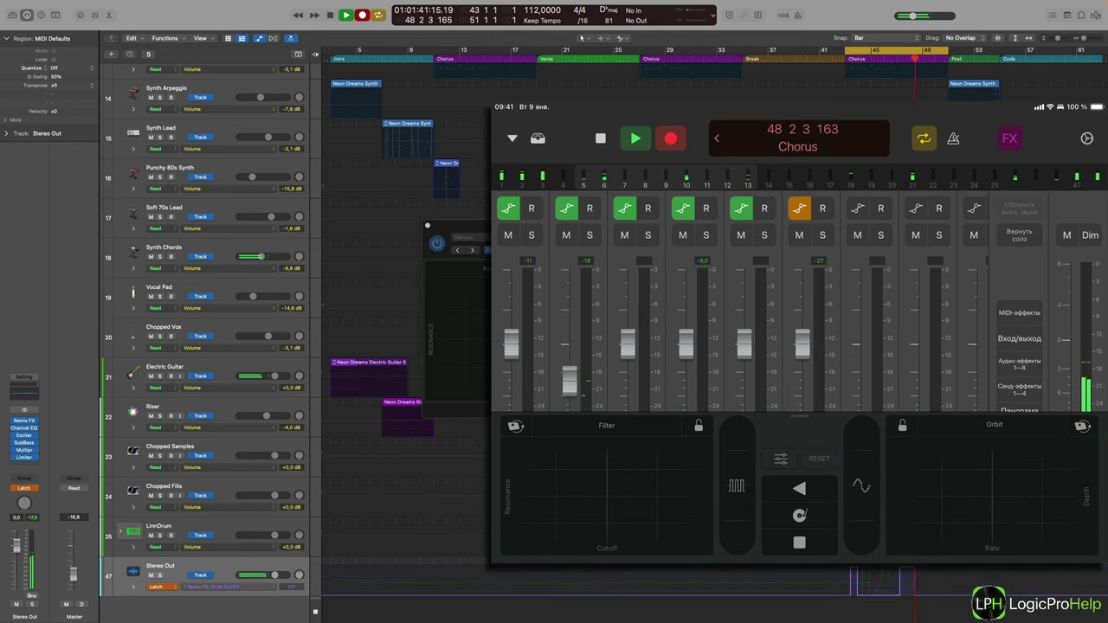
left_click_drag(623, 454, 610, 514)
left_click(600, 138)
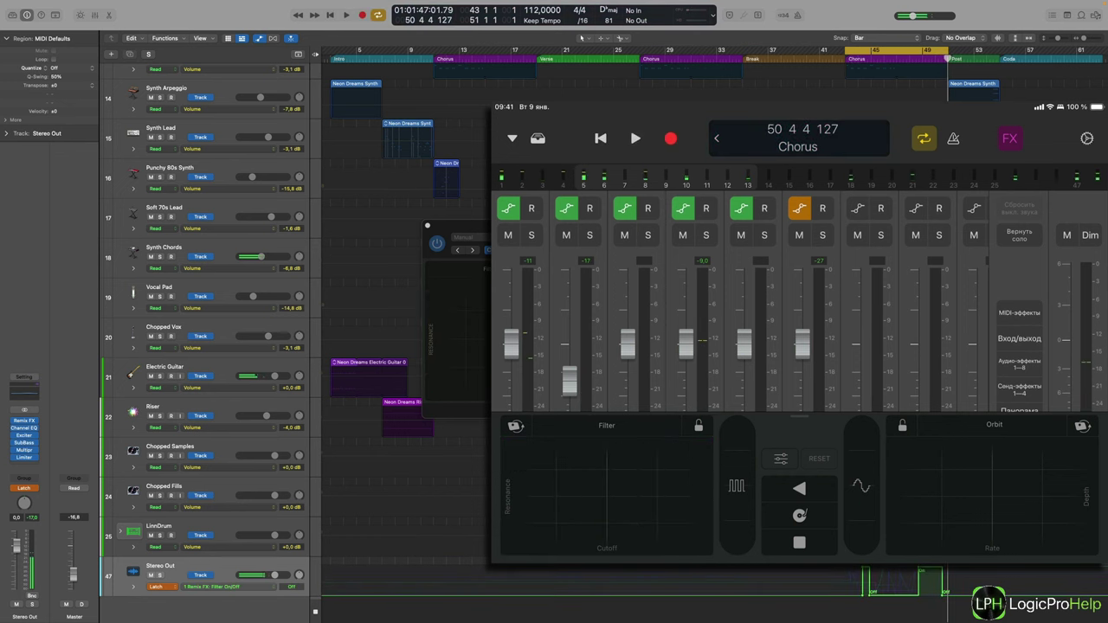
- Expand all recorded automation lanes of the Stereo Out track and close the Remix FX window
left_click(134, 588)
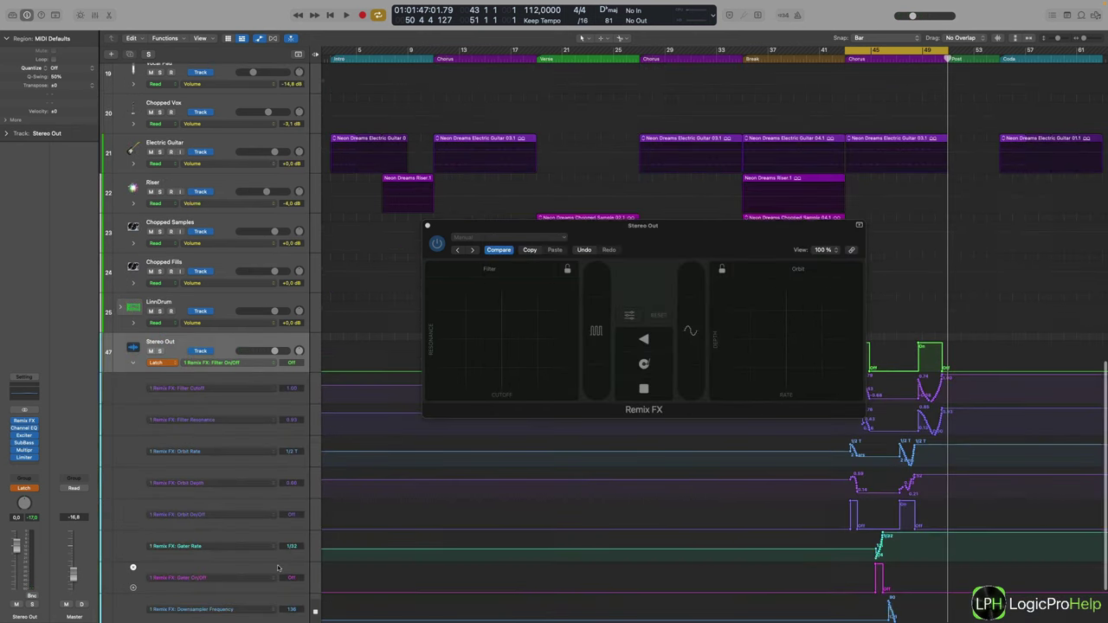
left_click(428, 226)
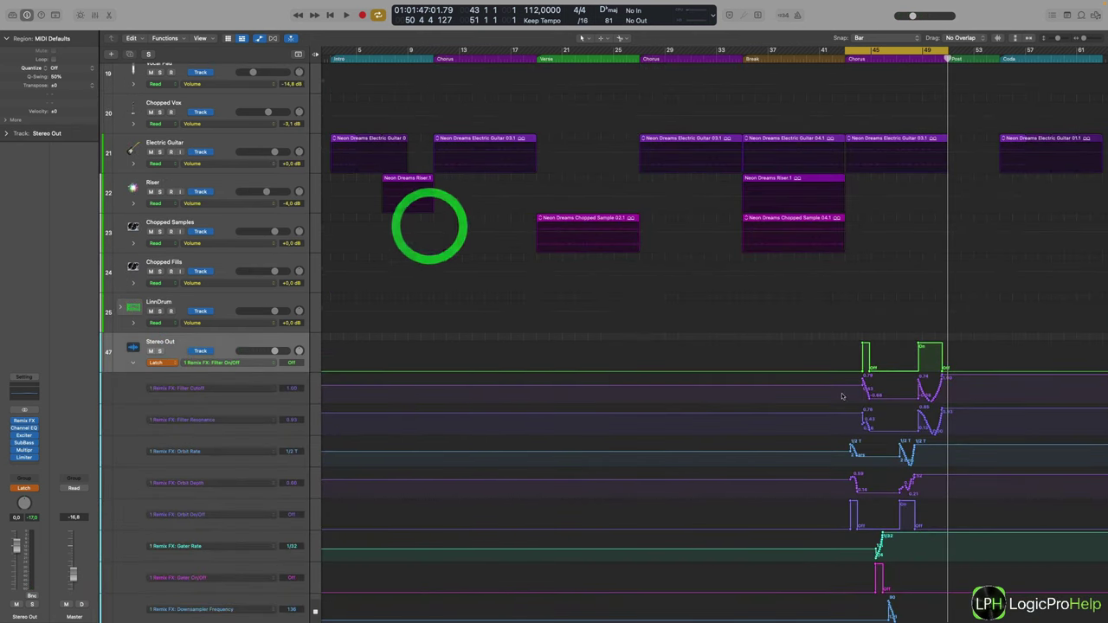
- Set the Stereo Out track's automation mode to Read and extend the second On section of its Filter On/Off automation back to about bar 46
scroll(881, 474, "down", 3)
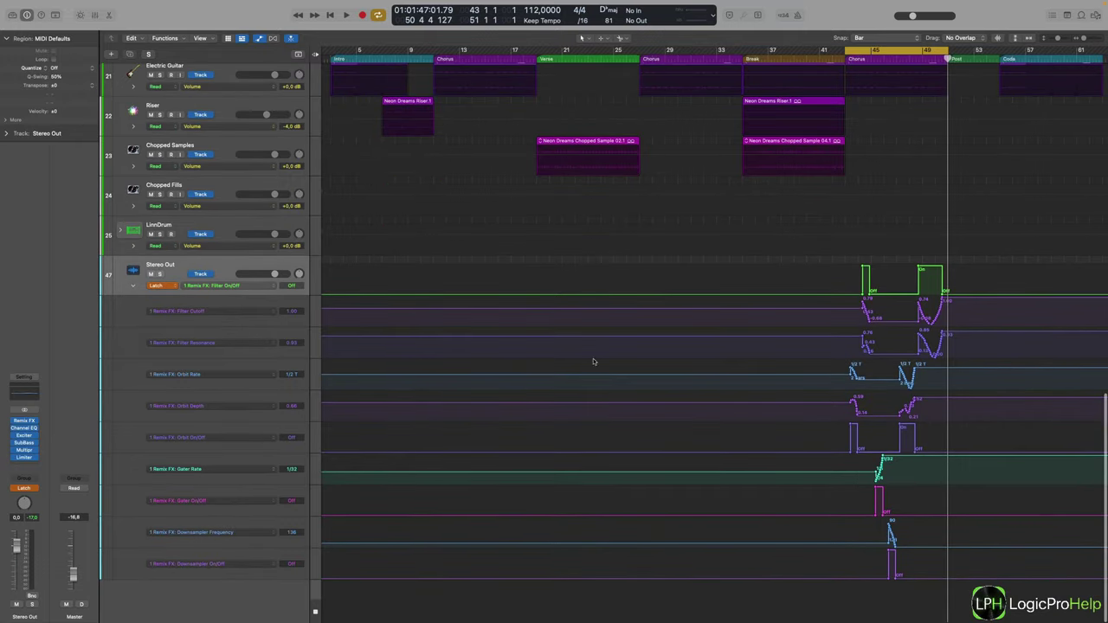
left_click(156, 285)
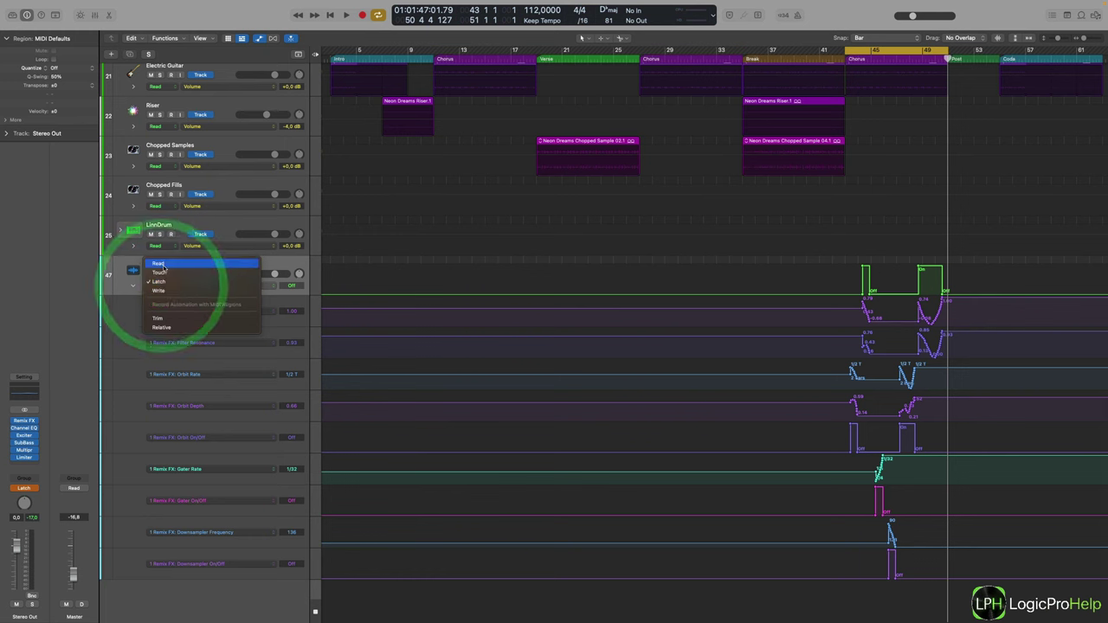
left_click(163, 267)
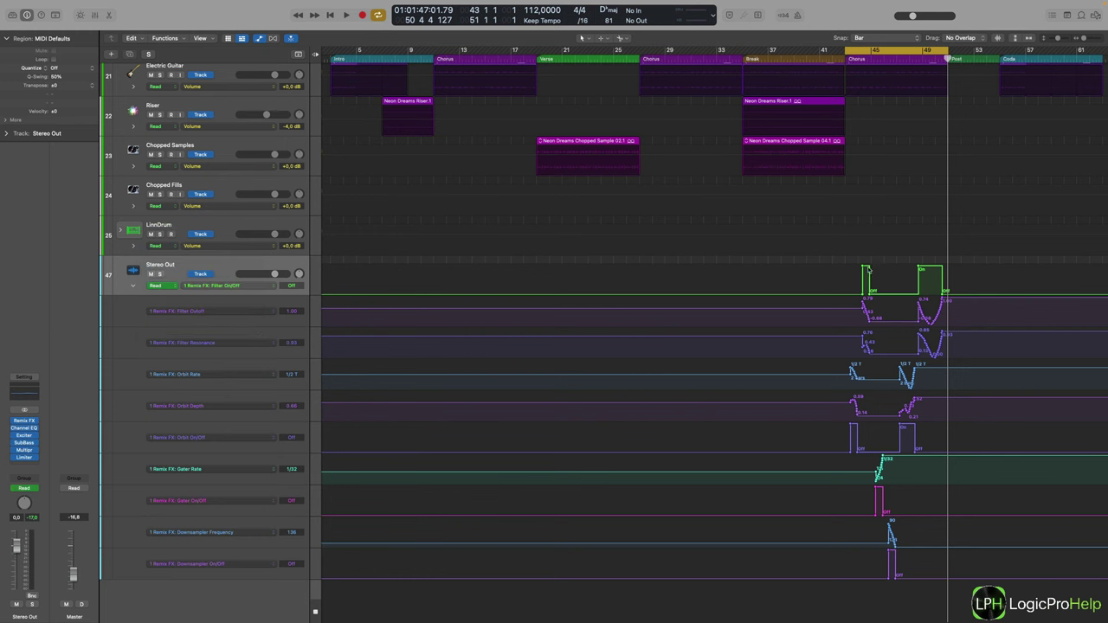
left_click_drag(868, 270, 896, 277)
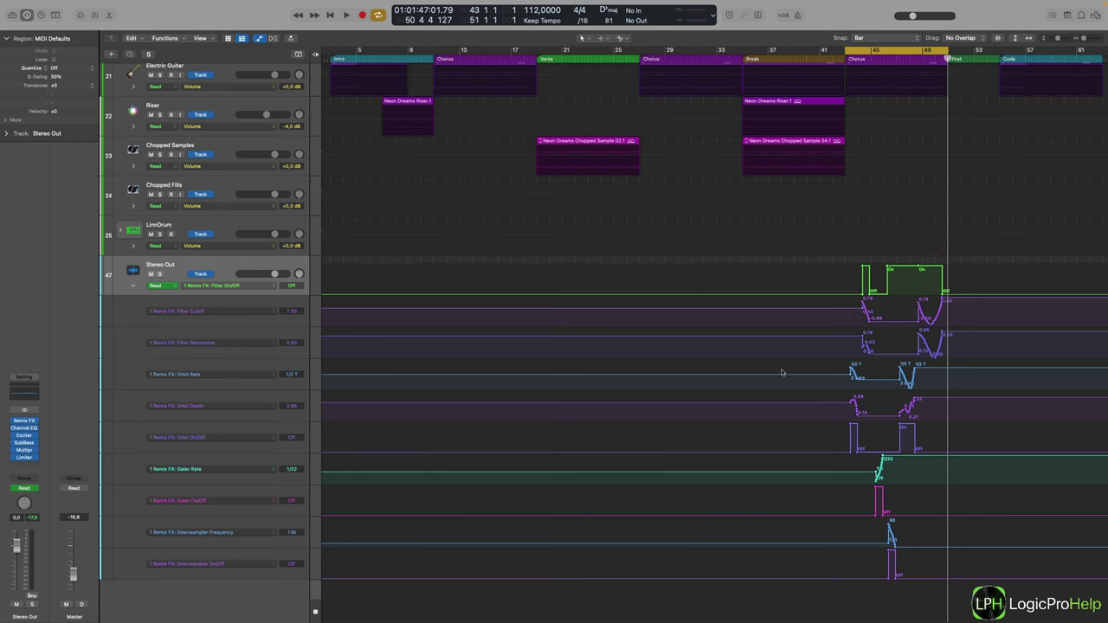
scroll(781, 372, "up", 10)
scroll(813, 382, "down", 15)
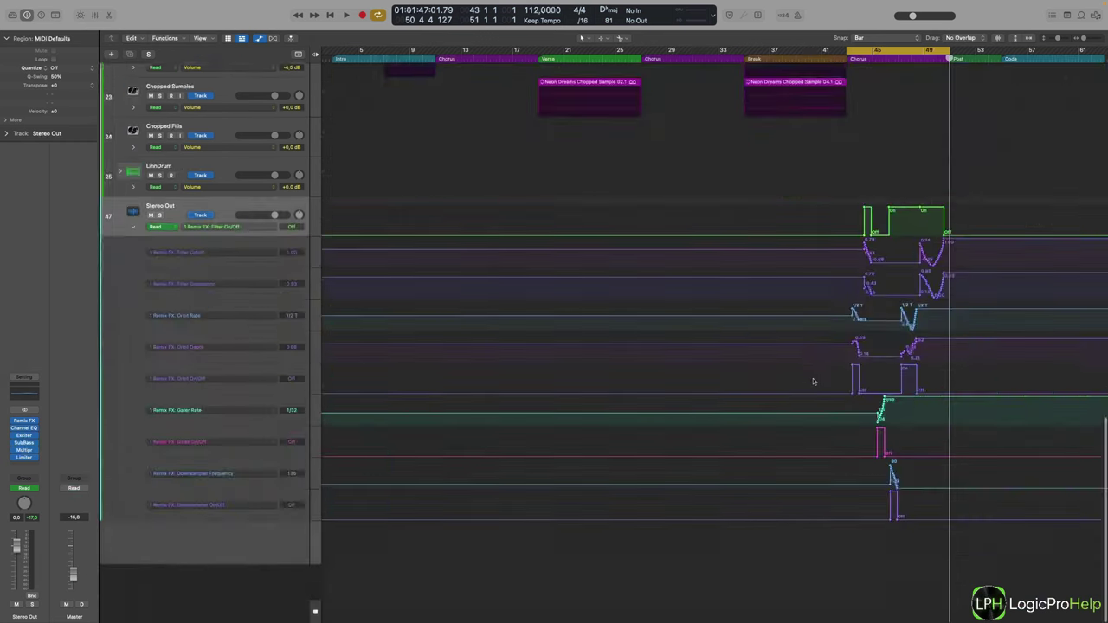
scroll(812, 382, "up", 3)
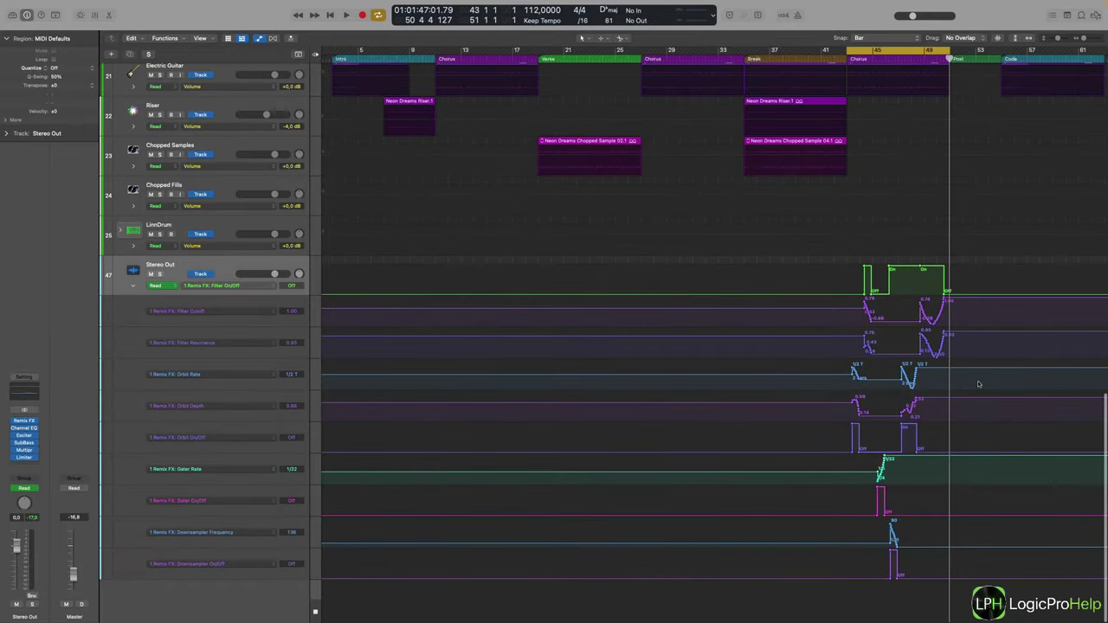